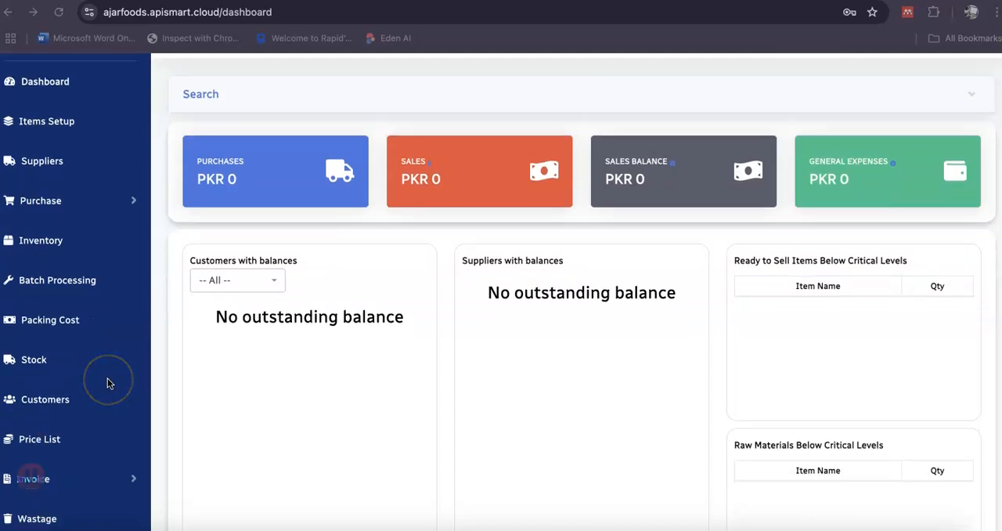
Look over the dashboard's summary panels and the full list of modules from Dashboard down to Settings.
{"action": "scroll", "coordinate": [108, 382], "scroll_direction": "down", "scroll_amount": 2}
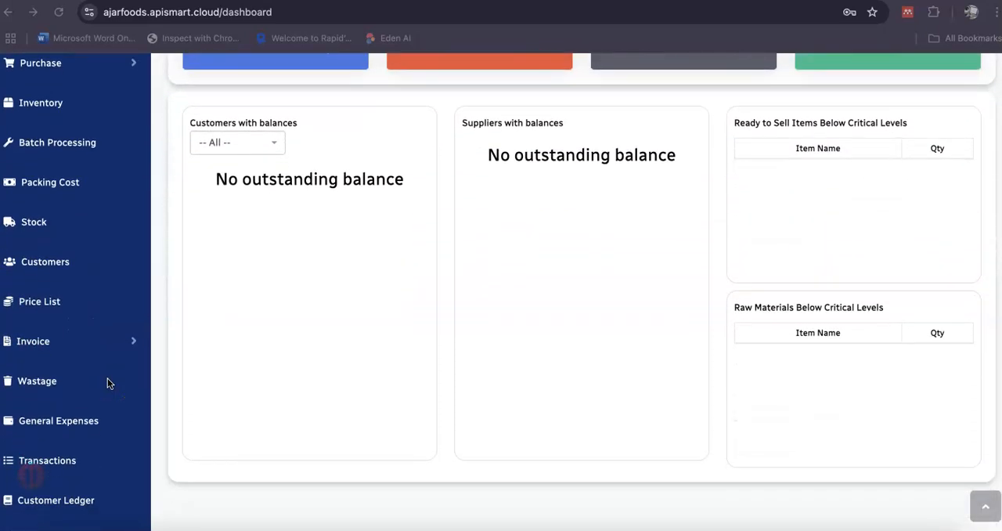
{"action": "scroll", "coordinate": [109, 382], "scroll_direction": "down", "scroll_amount": 1}
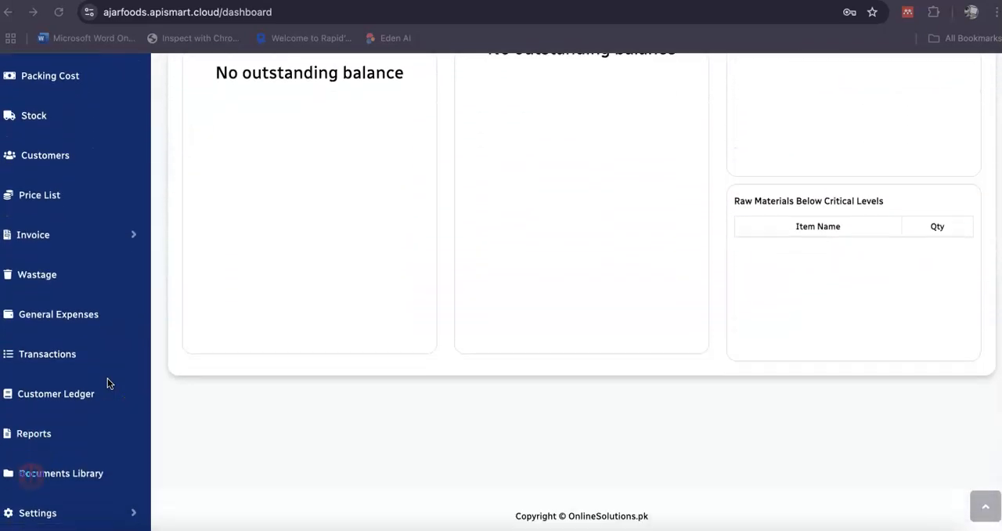
{"action": "scroll", "coordinate": [108, 382], "scroll_direction": "up", "scroll_amount": 2}
{"action": "scroll", "coordinate": [108, 382], "scroll_direction": "up", "scroll_amount": 3}
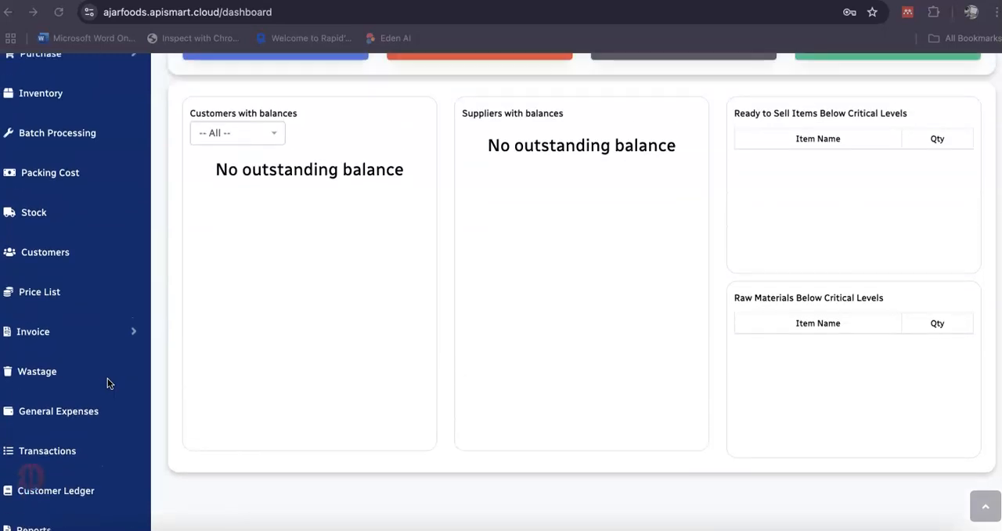
{"action": "scroll", "coordinate": [108, 383], "scroll_direction": "up", "scroll_amount": 2}
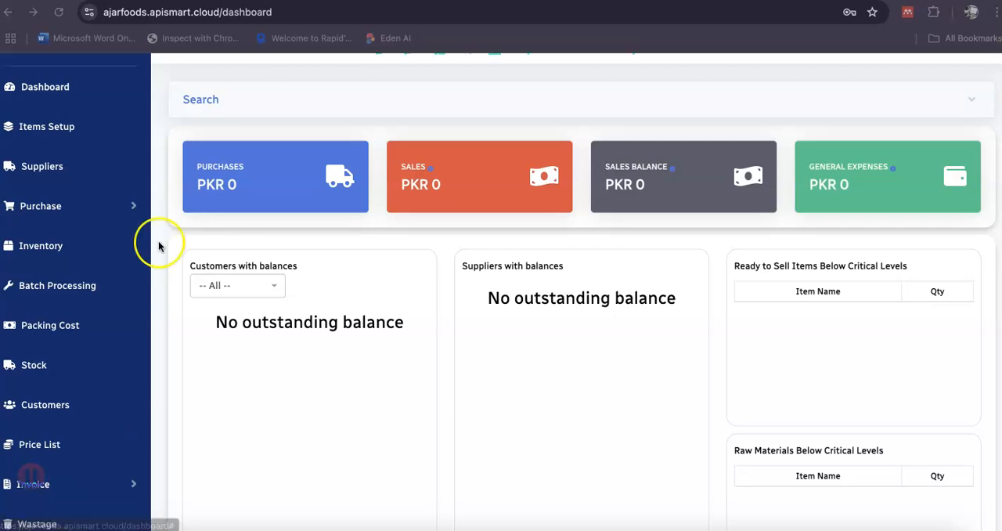
{"action": "scroll", "coordinate": [134, 204], "scroll_direction": "up", "scroll_amount": 1}
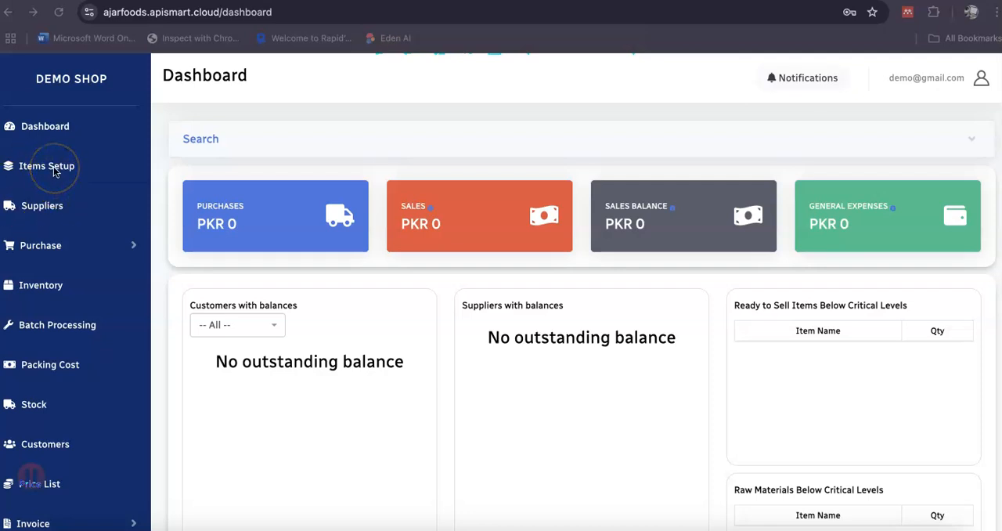
Start a new item in Items Setup with an automatic barcode and the name DATES KG.
{"action": "left_click", "coordinate": [70, 170]}
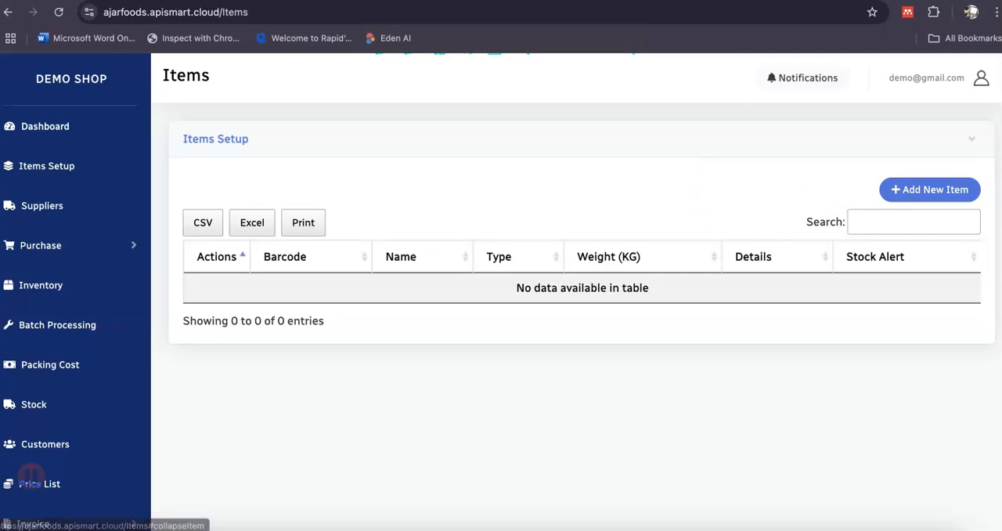
{"action": "left_click", "coordinate": [950, 185]}
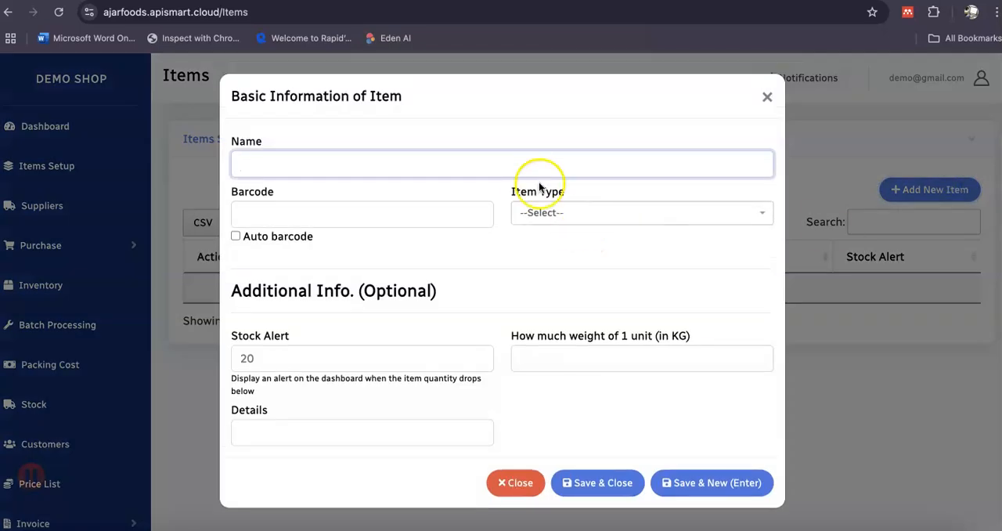
{"action": "left_click", "coordinate": [280, 238]}
{"action": "left_click", "coordinate": [286, 162]}
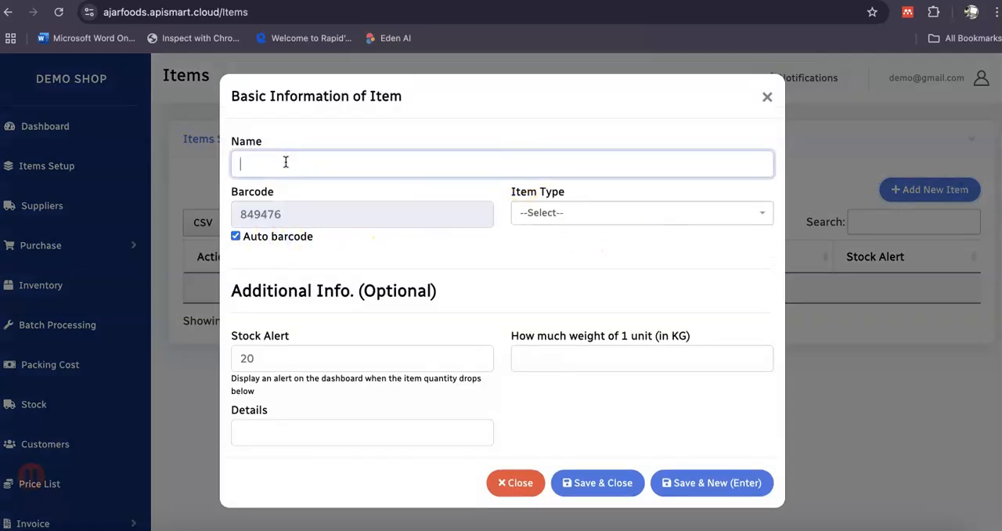
{"action": "type", "text": "DATES KG"}
Set the DATES KG item type to Raw Material and save the item, leaving the unit weight empty.
{"action": "left_click", "coordinate": [566, 209]}
{"action": "left_click", "coordinate": [574, 293]}
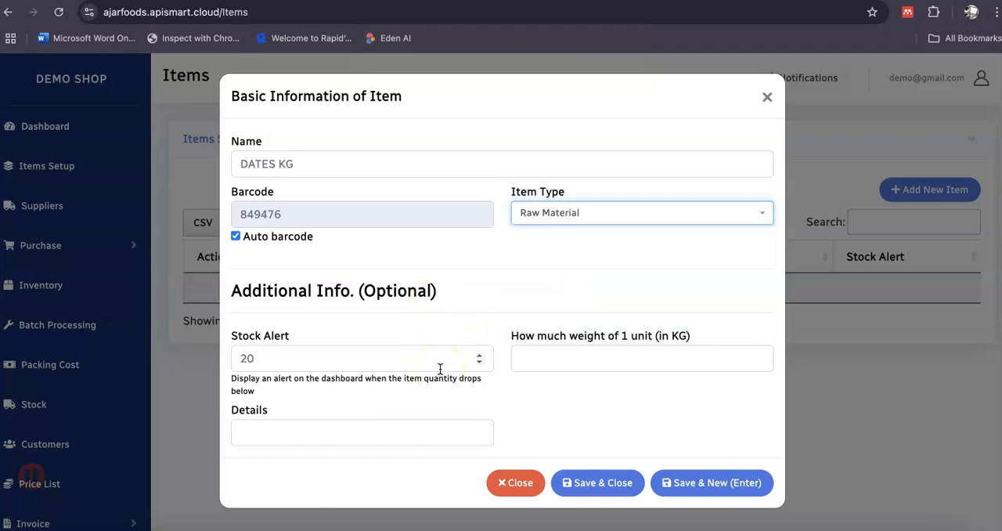
{"action": "left_click", "coordinate": [537, 367]}
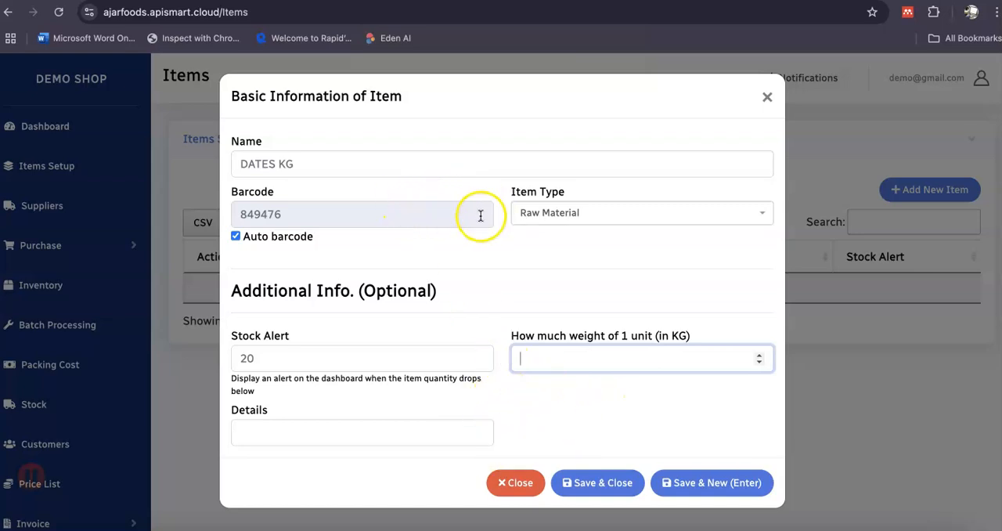
{"action": "left_click", "coordinate": [603, 484]}
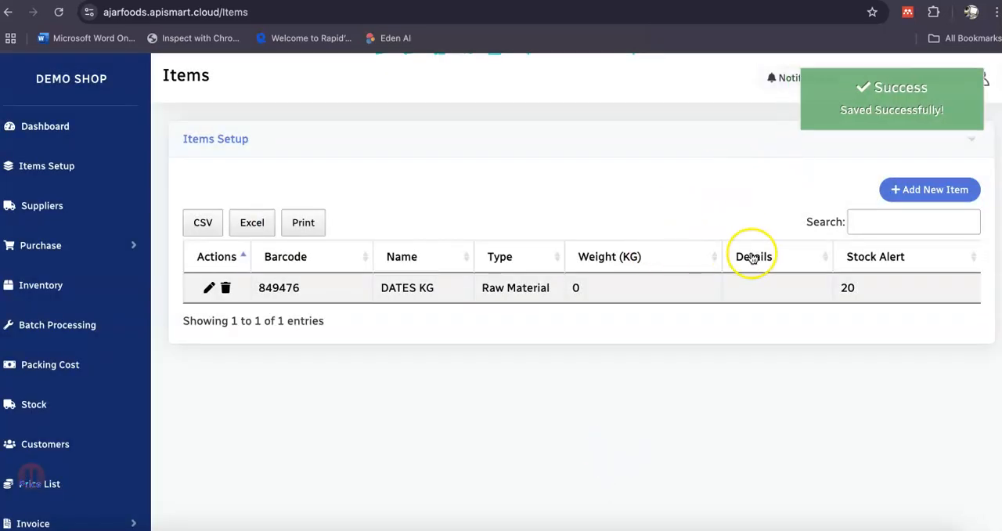
Add and save a new item named PLASTIC 500GM with the item type Raw Material.
{"action": "left_click", "coordinate": [904, 198]}
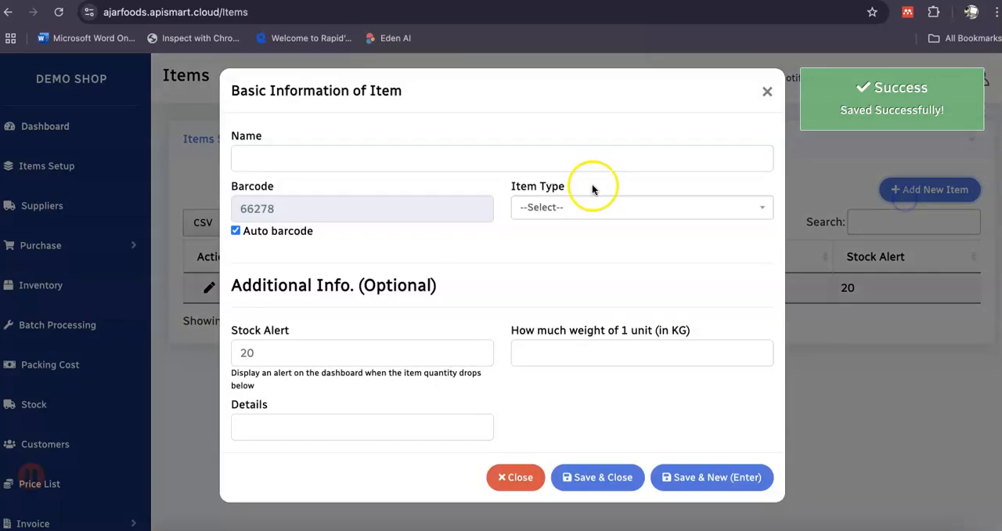
{"action": "type", "text": "PLAST"}
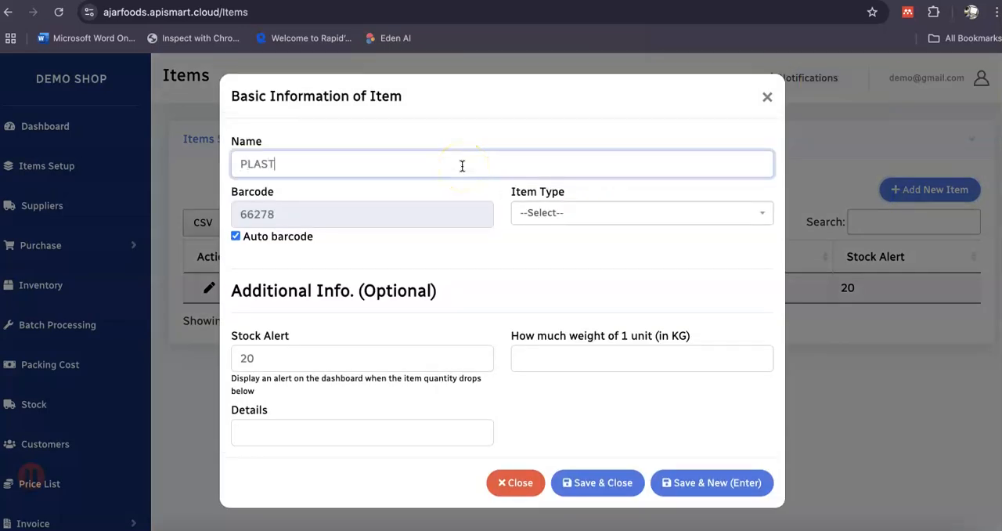
{"action": "type", "text": "IC 500 GM"}
{"action": "left_click", "coordinate": [314, 165]}
{"action": "key", "text": "BackSpace"}
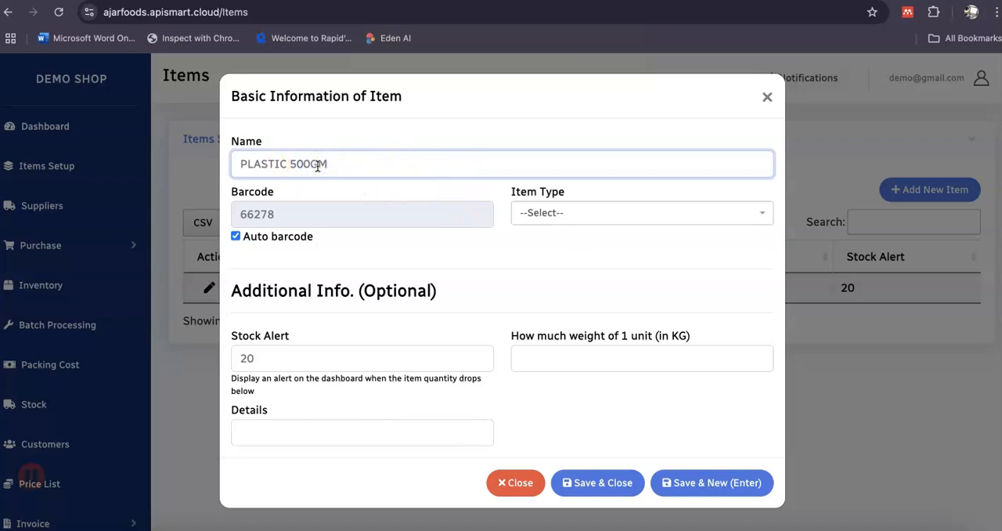
{"action": "left_click", "coordinate": [522, 216]}
{"action": "left_click", "coordinate": [542, 291]}
{"action": "left_click", "coordinate": [591, 482]}
Add and save a new item named PLASTIC BOX 1KG with the item type Raw Material.
{"action": "left_click", "coordinate": [951, 193]}
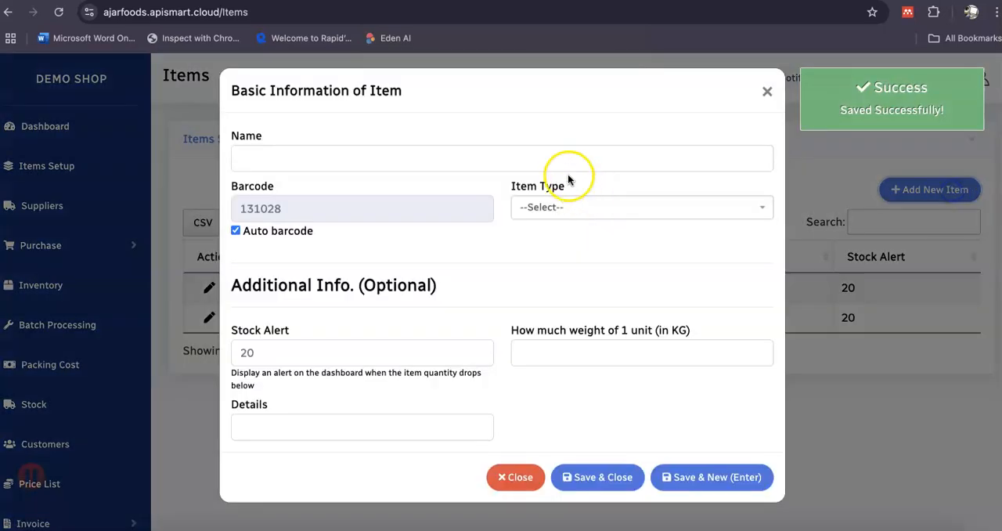
{"action": "left_click", "coordinate": [560, 161]}
{"action": "type", "text": "PLASTIC BO 1"}
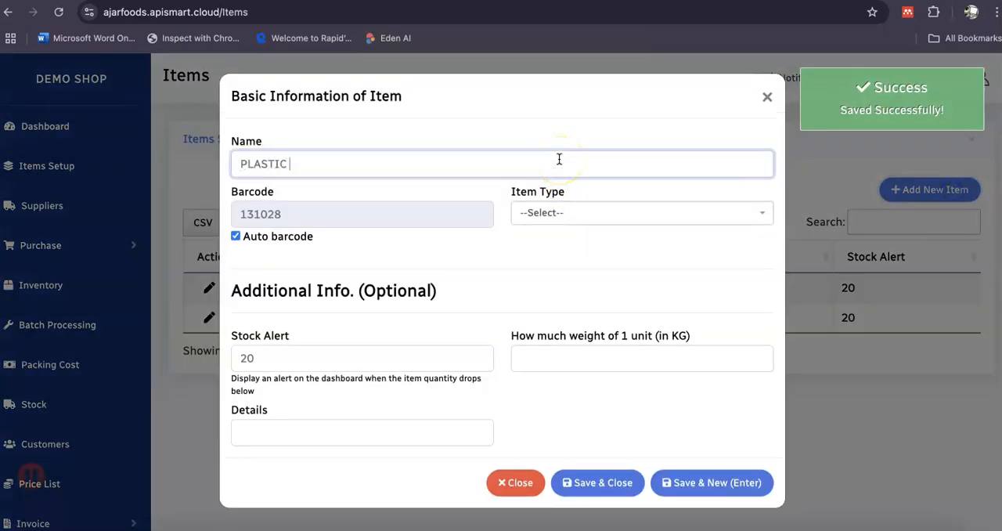
{"action": "key", "text": "BackSpace"}
{"action": "key", "text": "BackSpace"}
{"action": "type", "text": "X 1"}
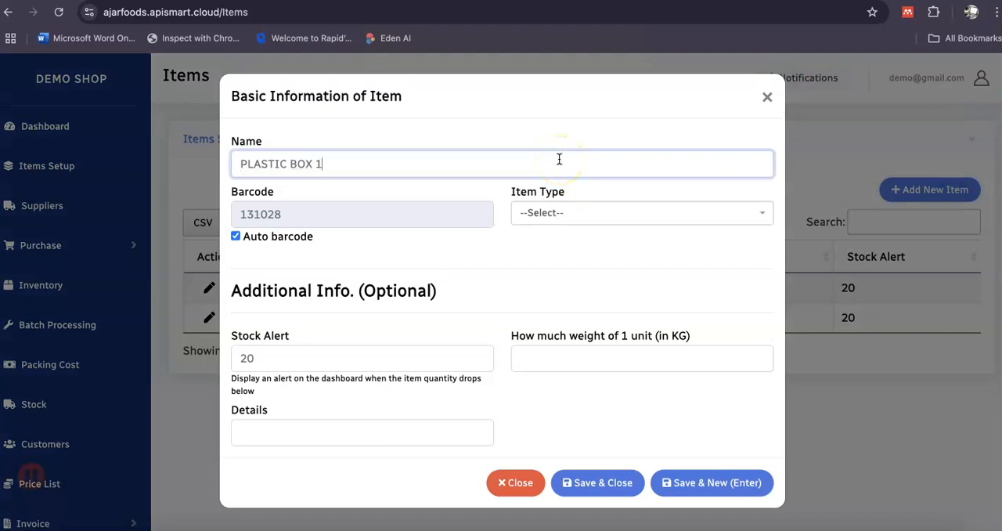
{"action": "type", "text": "KG"}
{"action": "left_click", "coordinate": [597, 213]}
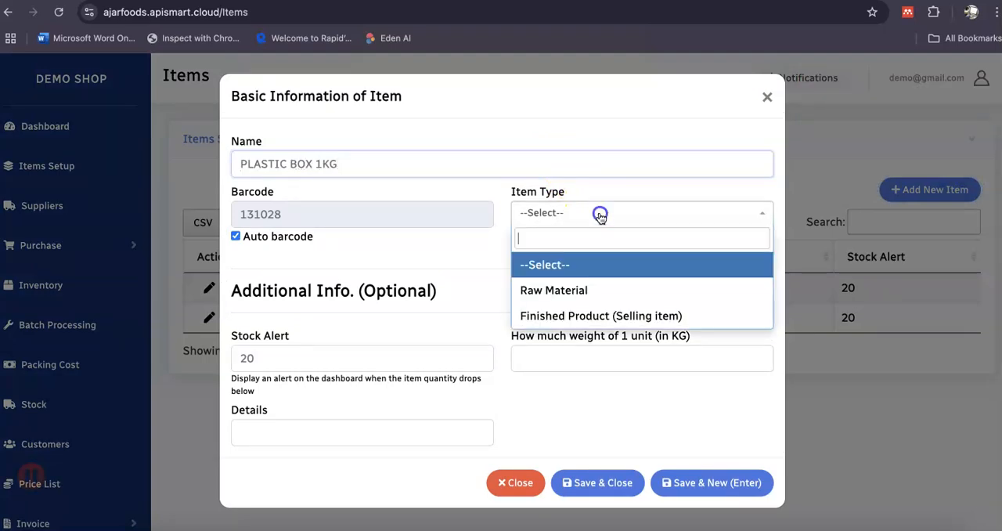
{"action": "left_click", "coordinate": [602, 283]}
{"action": "left_click", "coordinate": [603, 482]}
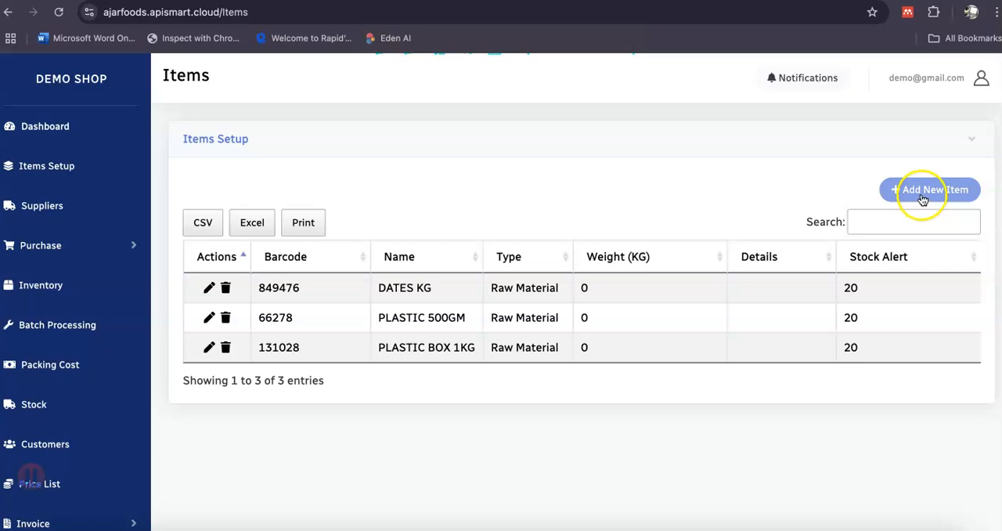
Add and save a new item named STICKER with the item type Raw Material.
{"action": "left_click", "coordinate": [923, 198]}
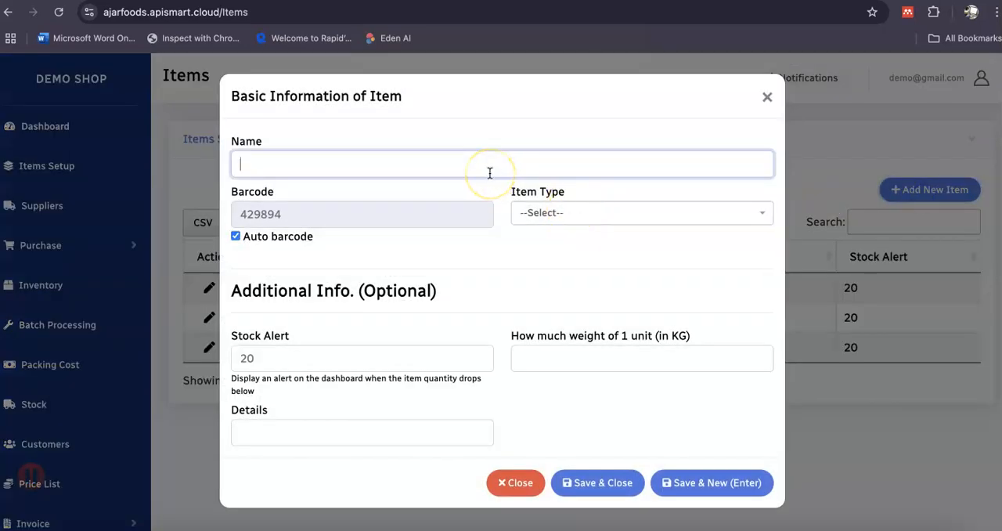
{"action": "type", "text": "STICKER"}
{"action": "left_click", "coordinate": [544, 213]}
{"action": "left_click", "coordinate": [548, 286]}
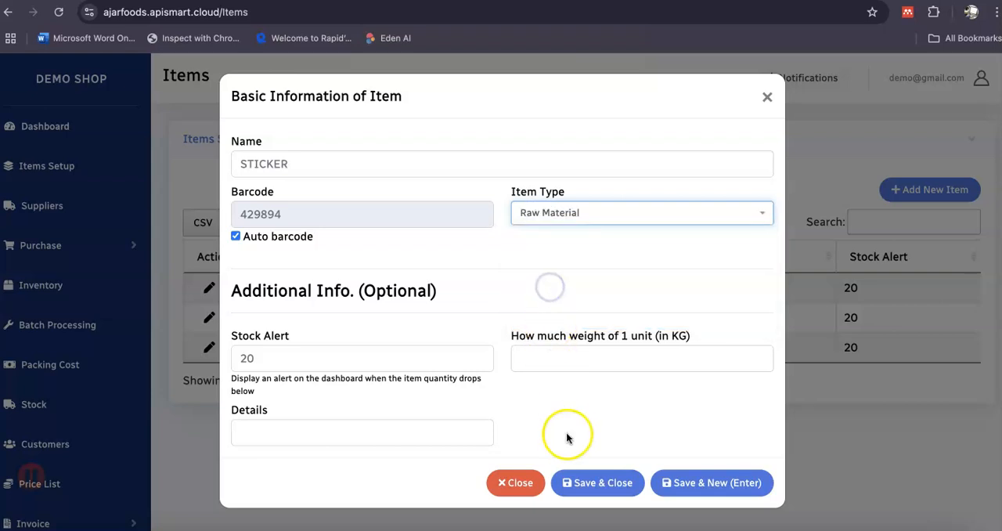
{"action": "left_click", "coordinate": [580, 483]}
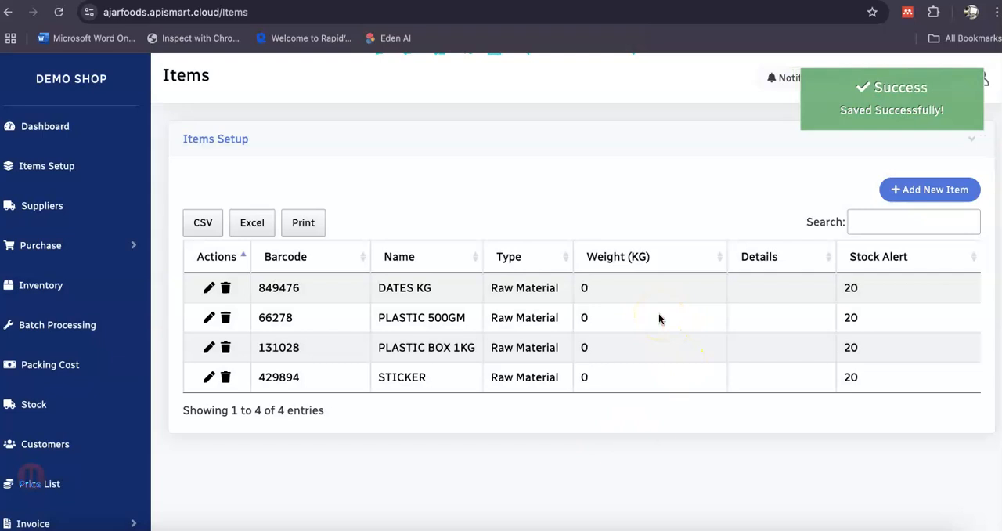
Start a new item named DATES 500GM BOX and set its type to Finished Product (Selling item).
{"action": "left_click", "coordinate": [914, 188]}
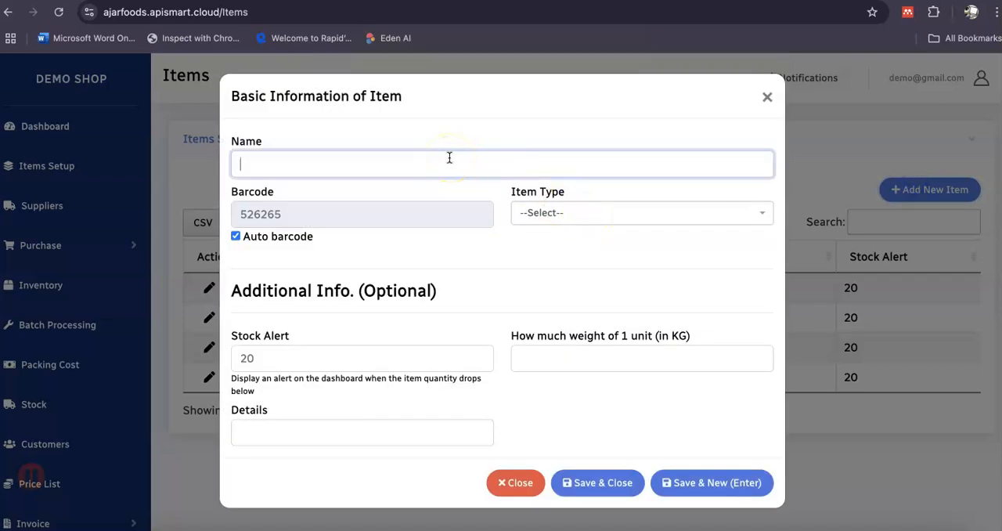
{"action": "type", "text": "DATES 500GM "}
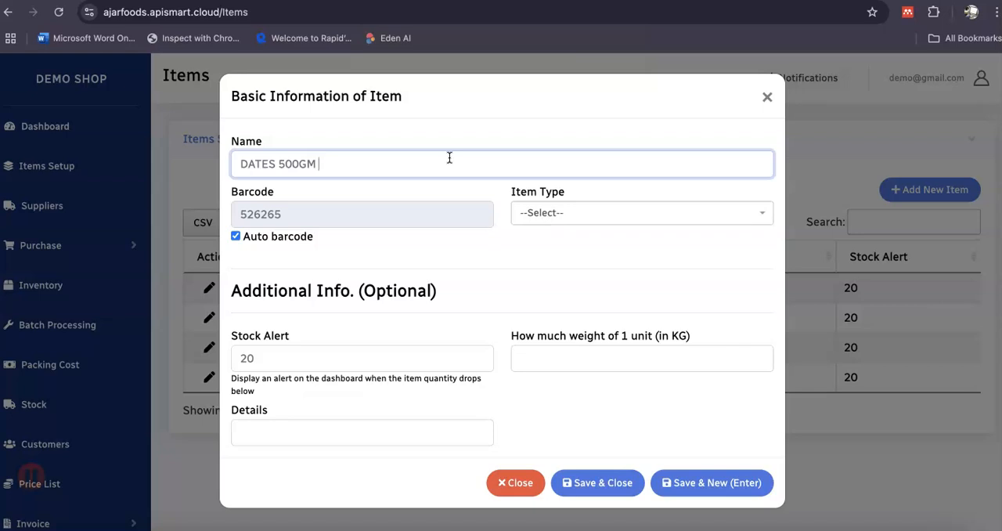
{"action": "type", "text": "BOX"}
{"action": "left_click", "coordinate": [567, 222]}
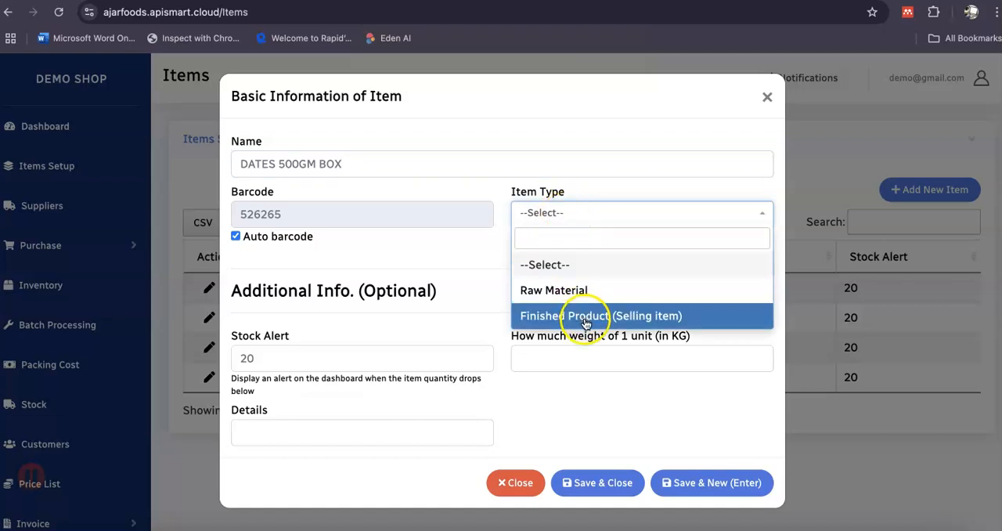
{"action": "left_click", "coordinate": [618, 318]}
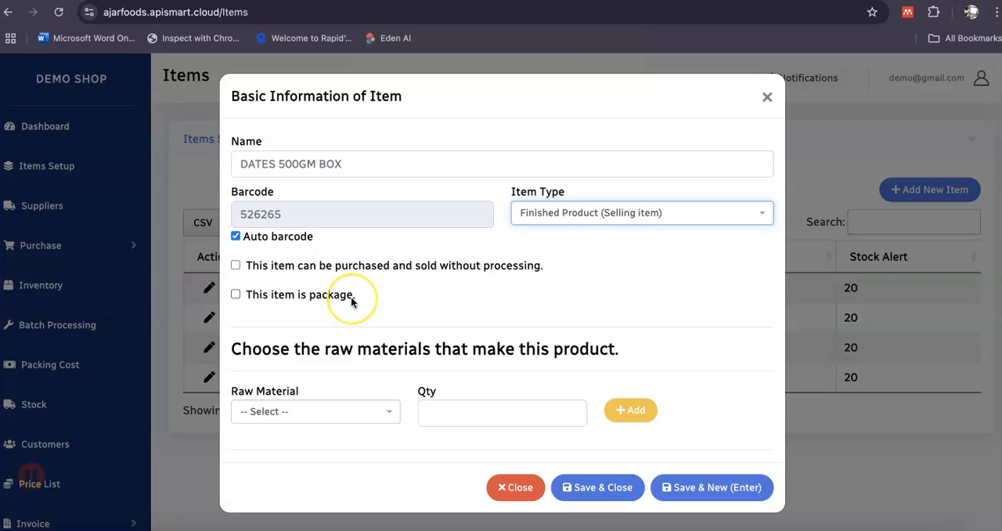
Add DATES KG with a quantity of 0.5 to the raw materials that make up the DATES 500GM BOX product.
{"action": "scroll", "coordinate": [351, 298], "scroll_direction": "down", "scroll_amount": 2}
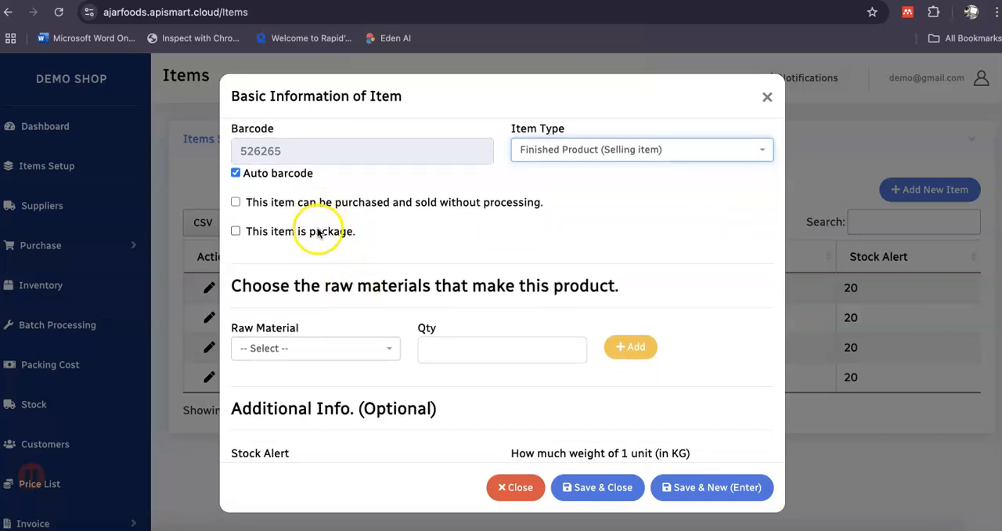
{"action": "scroll", "coordinate": [320, 251], "scroll_direction": "down", "scroll_amount": 2}
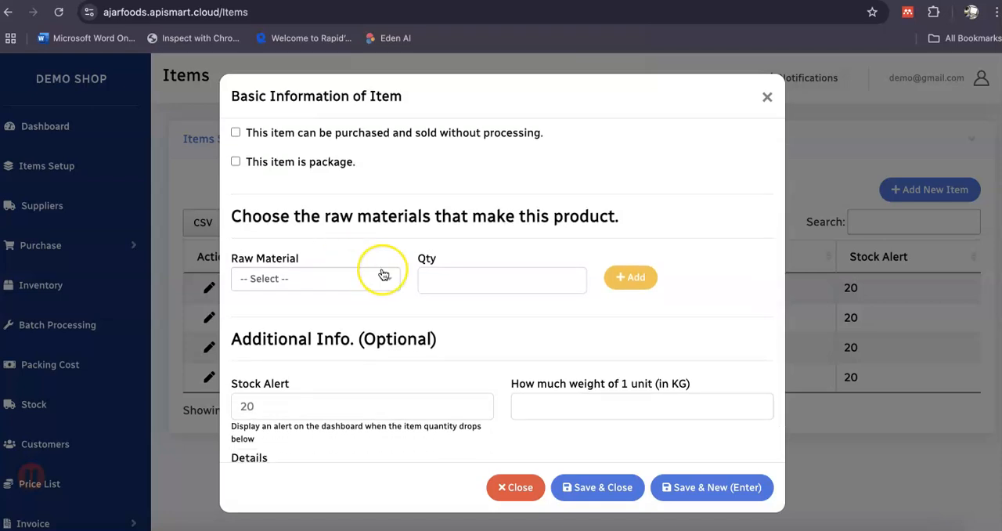
{"action": "scroll", "coordinate": [384, 274], "scroll_direction": "up", "scroll_amount": 3}
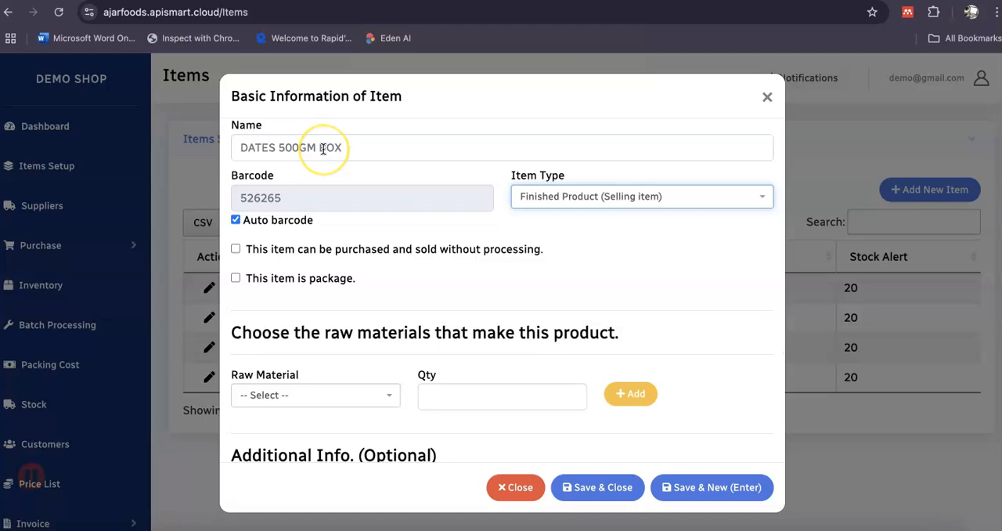
{"action": "scroll", "coordinate": [379, 289], "scroll_direction": "down", "scroll_amount": 3}
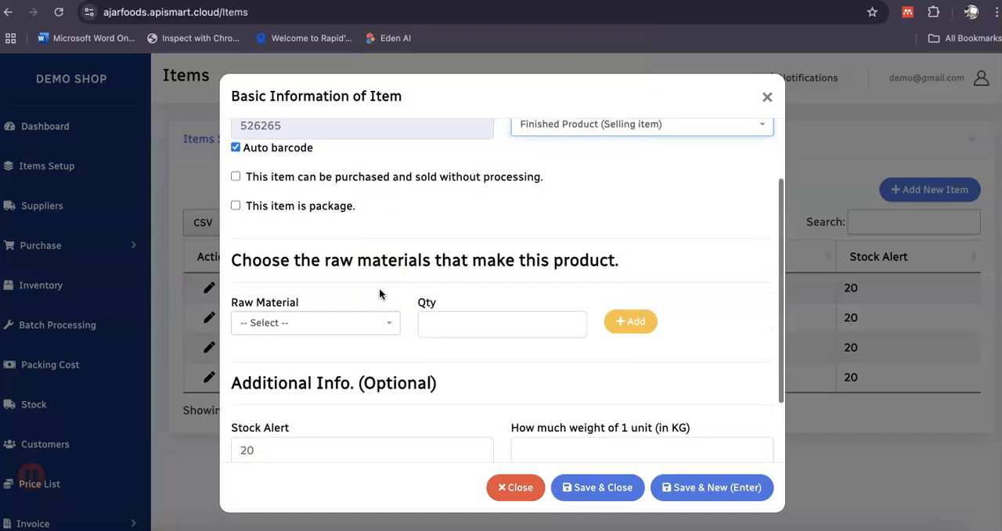
{"action": "left_click", "coordinate": [382, 328]}
{"action": "left_click", "coordinate": [383, 329]}
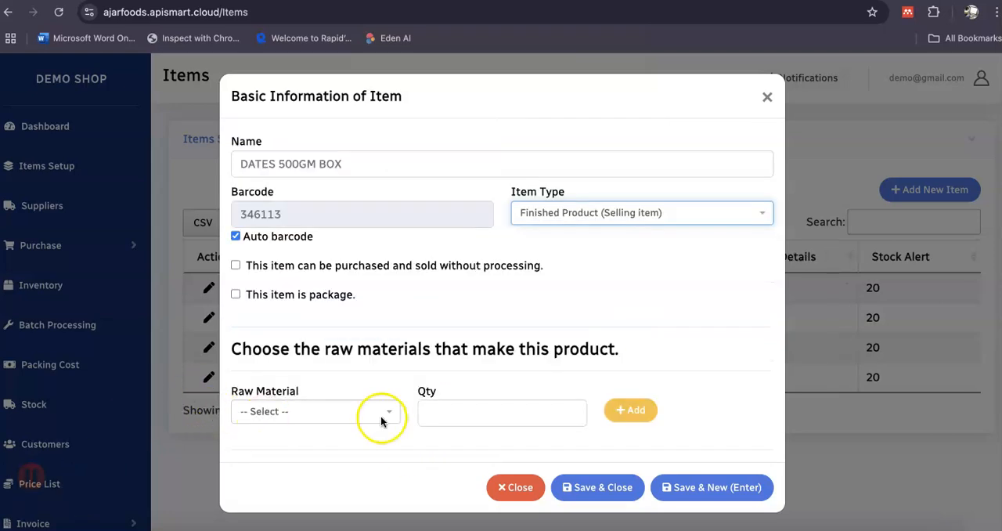
{"action": "left_click", "coordinate": [512, 309]}
{"action": "scroll", "coordinate": [513, 311], "scroll_direction": "down", "scroll_amount": 1}
{"action": "scroll", "coordinate": [513, 312], "scroll_direction": "down", "scroll_amount": 1}
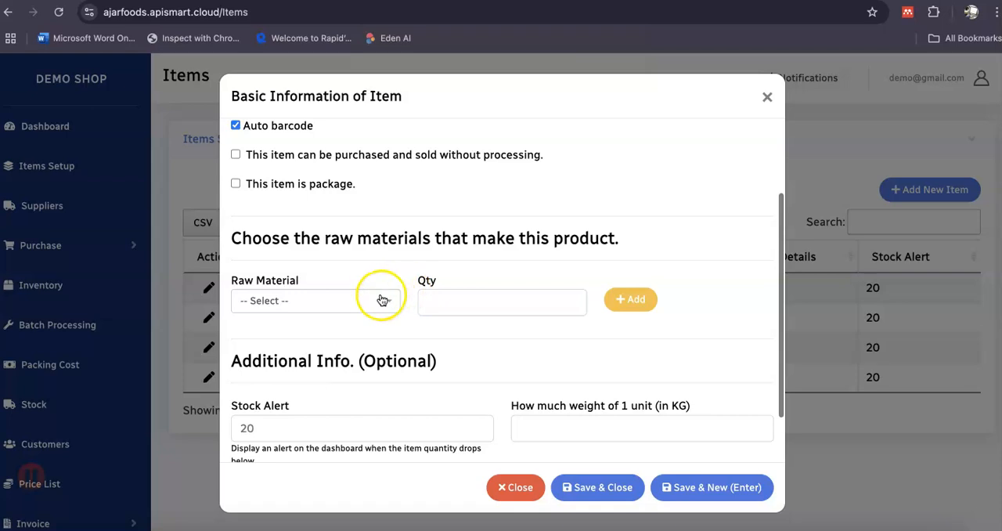
{"action": "left_click", "coordinate": [382, 299]}
{"action": "left_click", "coordinate": [376, 379]}
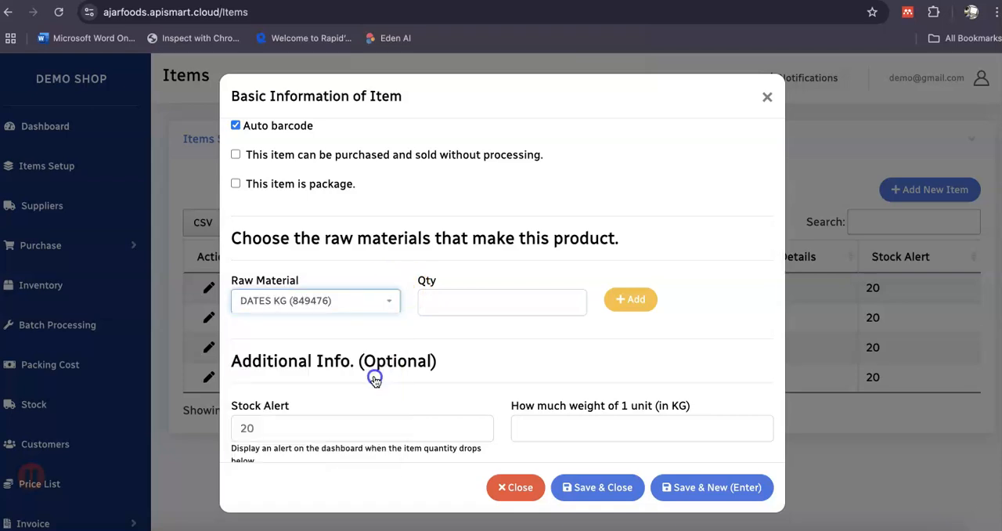
{"action": "left_click", "coordinate": [457, 301]}
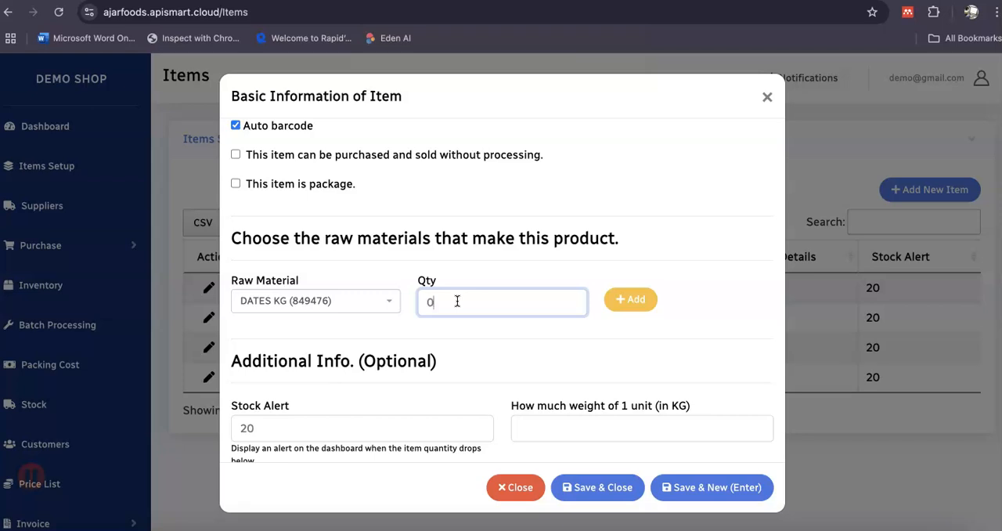
{"action": "left_click", "coordinate": [621, 302]}
Choose PLASTIC 500GM with quantity 1 as the next raw material, then save the item and close the form.
{"action": "left_click", "coordinate": [371, 303]}
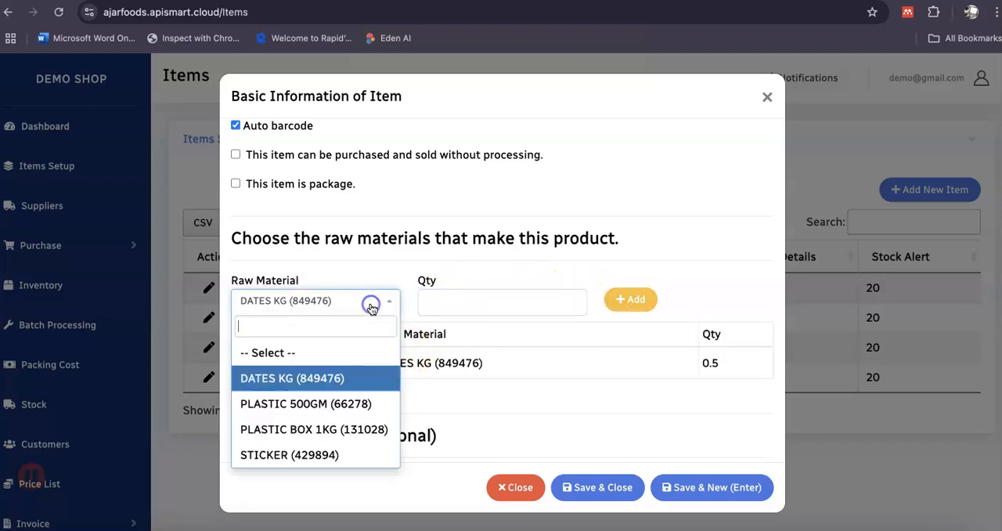
{"action": "left_click", "coordinate": [357, 404]}
{"action": "left_click", "coordinate": [437, 303]}
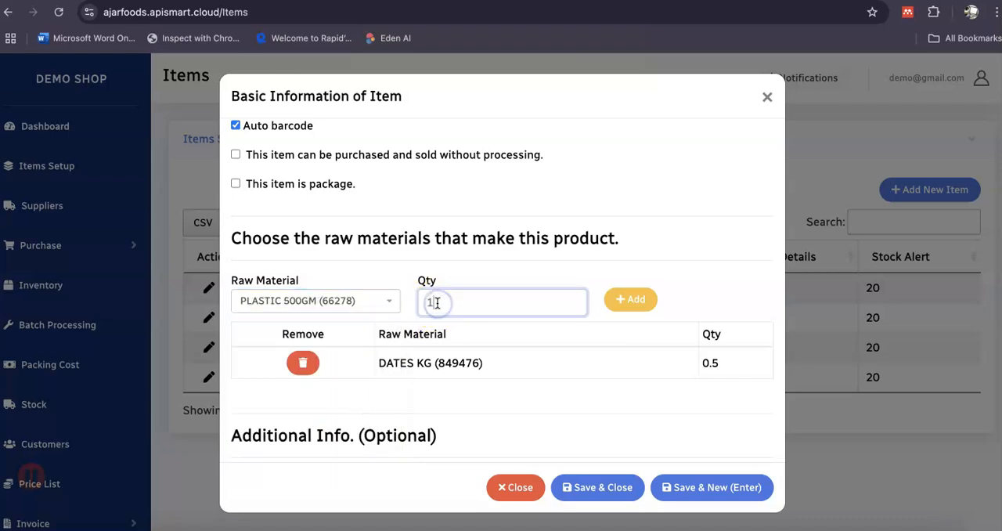
{"action": "type", "text": "1"}
{"action": "key", "text": "Return"}
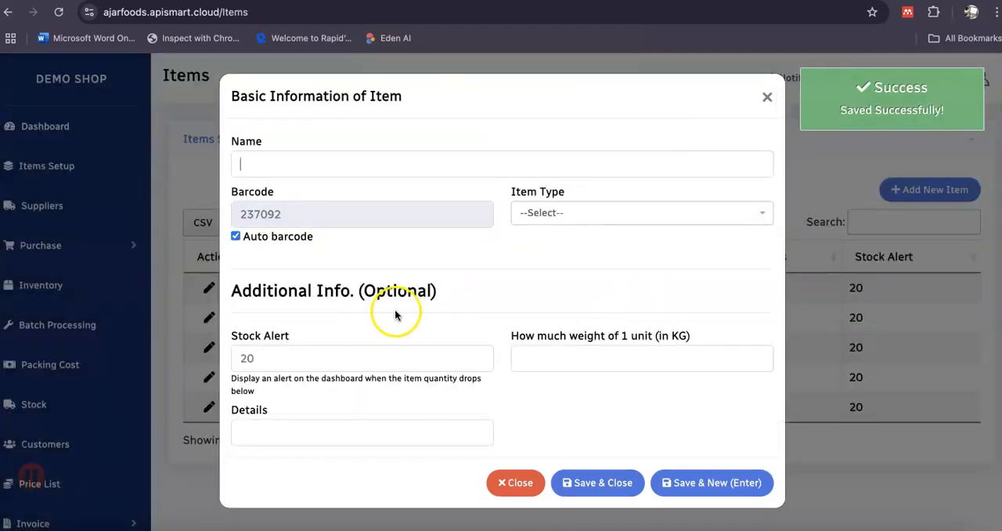
{"action": "left_click", "coordinate": [514, 474]}
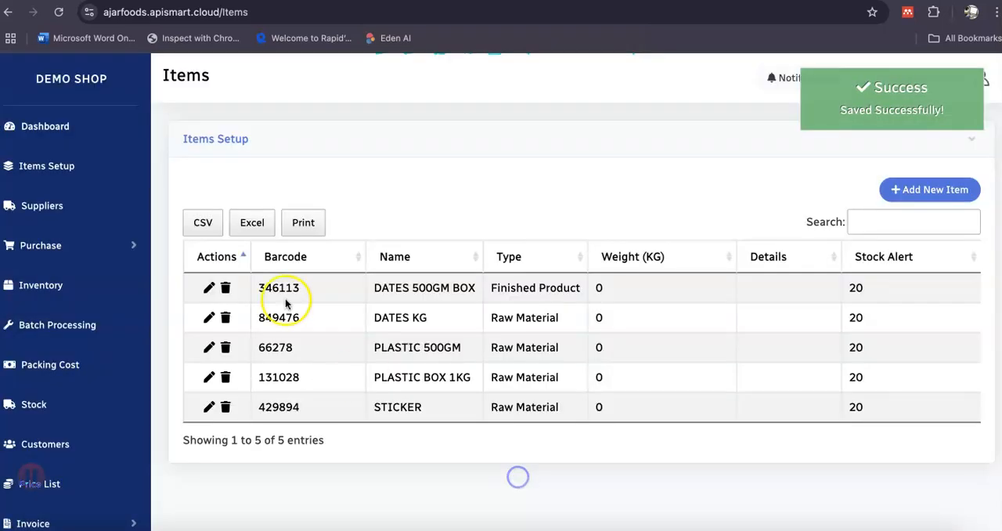
Reopen the DATES 500GM BOX item for editing and add PLASTIC 500GM with quantity 1 to its raw materials.
{"action": "left_click", "coordinate": [207, 289]}
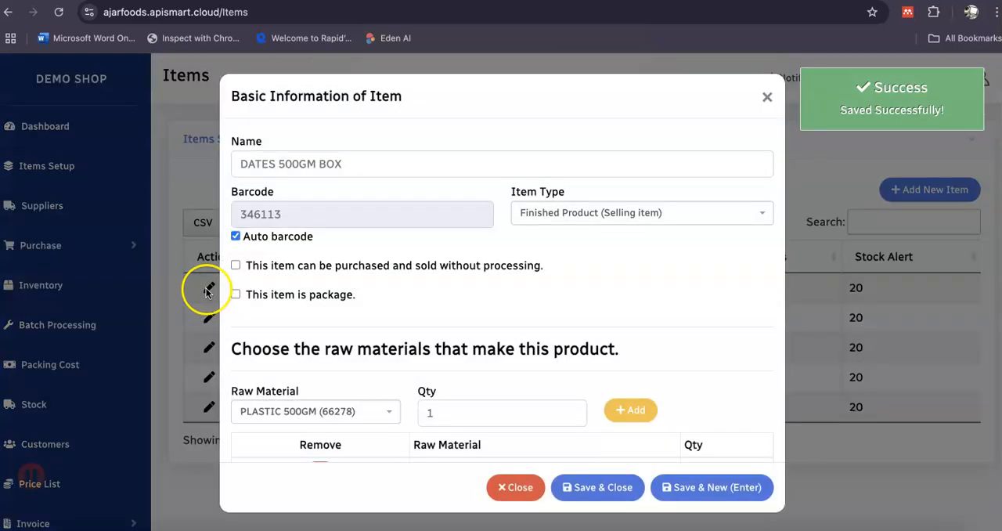
{"action": "scroll", "coordinate": [423, 345], "scroll_direction": "down", "scroll_amount": 1}
{"action": "left_click", "coordinate": [427, 345]}
{"action": "type", "text": "1"}
{"action": "scroll", "coordinate": [427, 340], "scroll_direction": "down", "scroll_amount": 1}
{"action": "left_click", "coordinate": [631, 306]}
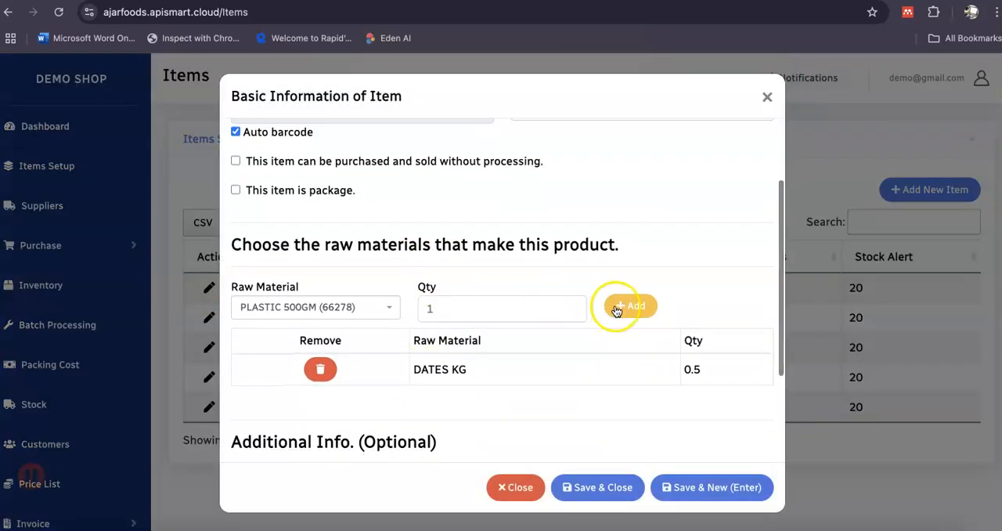
Add STICKER with quantity 1 to the raw materials of the DATES 500GM BOX item.
{"action": "left_click", "coordinate": [389, 307]}
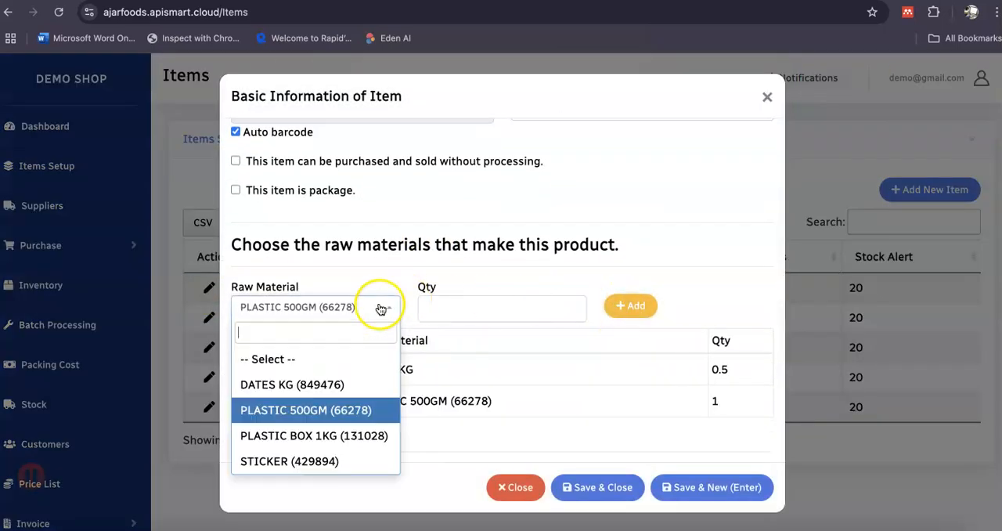
{"action": "left_click", "coordinate": [356, 461]}
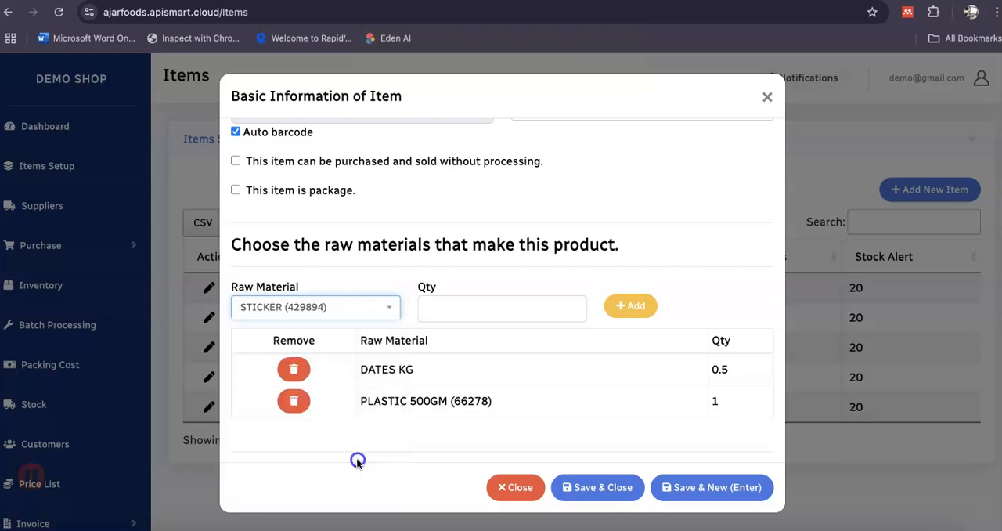
{"action": "left_click", "coordinate": [443, 312]}
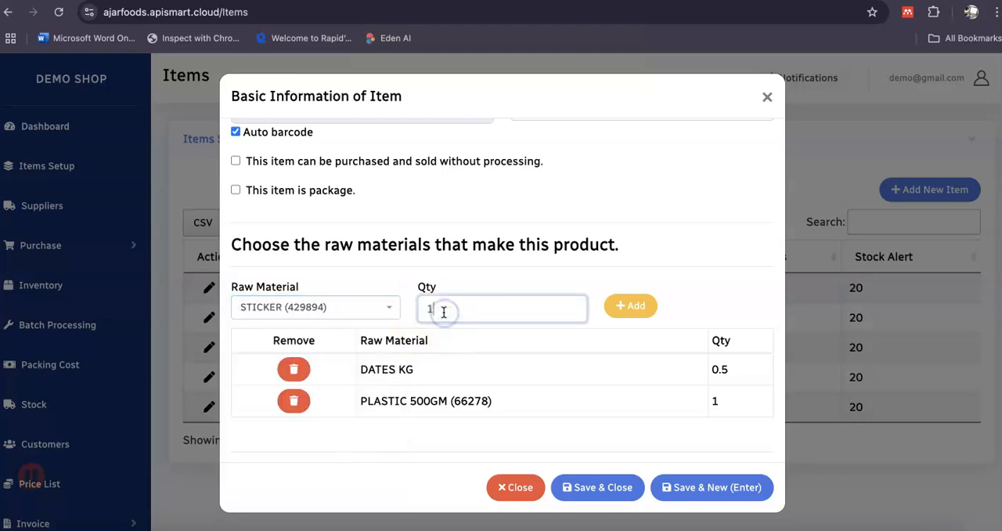
{"action": "left_click", "coordinate": [629, 306]}
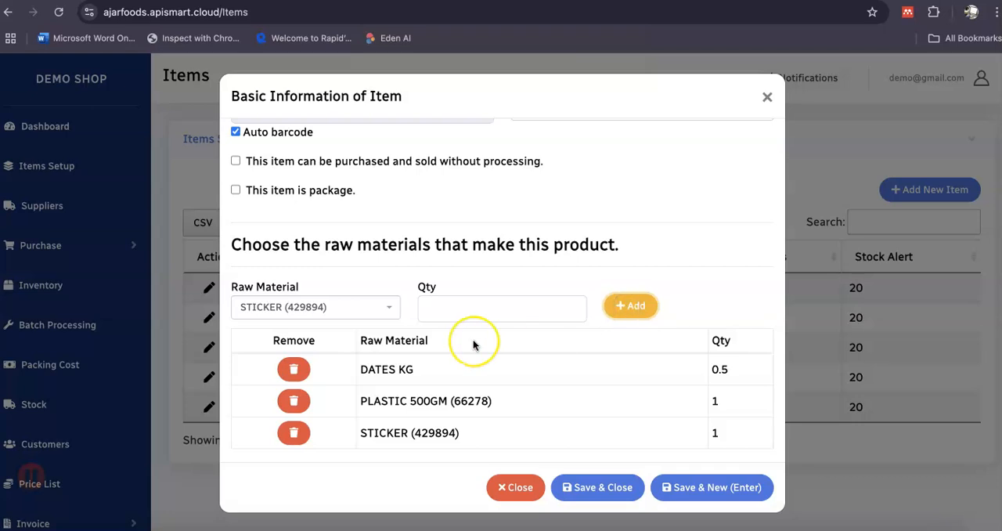
Review the DATES 500GM BOX item's details and raw materials, then save it and close the form.
{"action": "scroll", "coordinate": [473, 340], "scroll_direction": "up", "scroll_amount": 2}
{"action": "scroll", "coordinate": [473, 345], "scroll_direction": "up", "scroll_amount": 1}
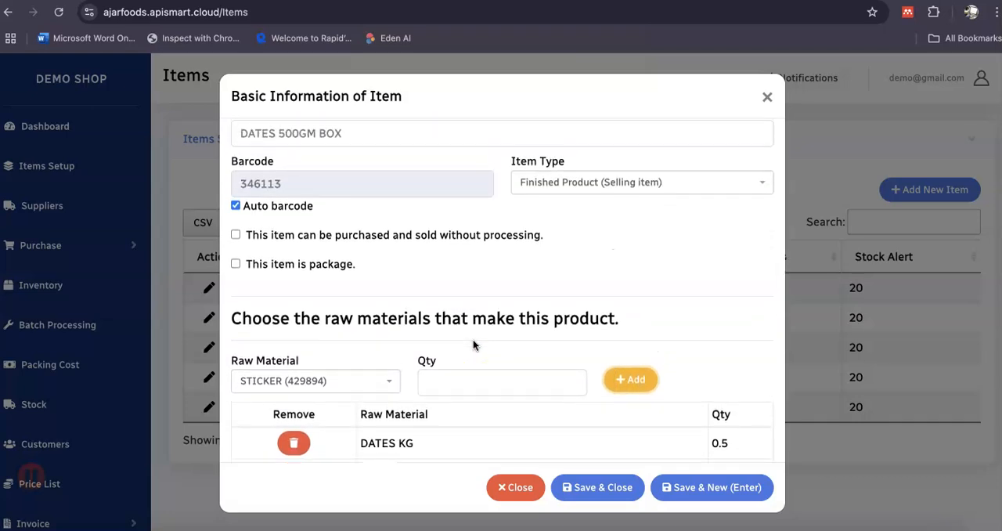
{"action": "scroll", "coordinate": [473, 346], "scroll_direction": "up", "scroll_amount": 1}
{"action": "left_click", "coordinate": [317, 166]}
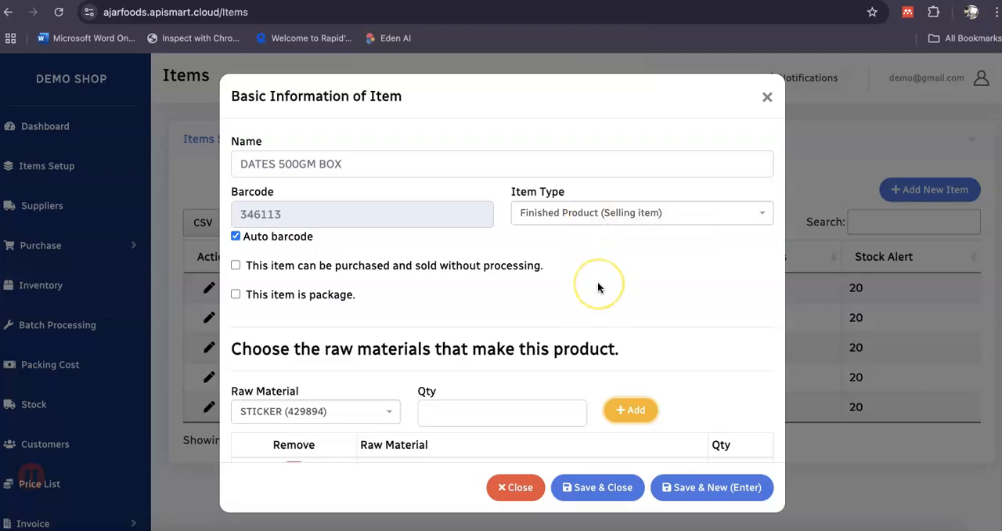
{"action": "scroll", "coordinate": [598, 283], "scroll_direction": "down", "scroll_amount": 3}
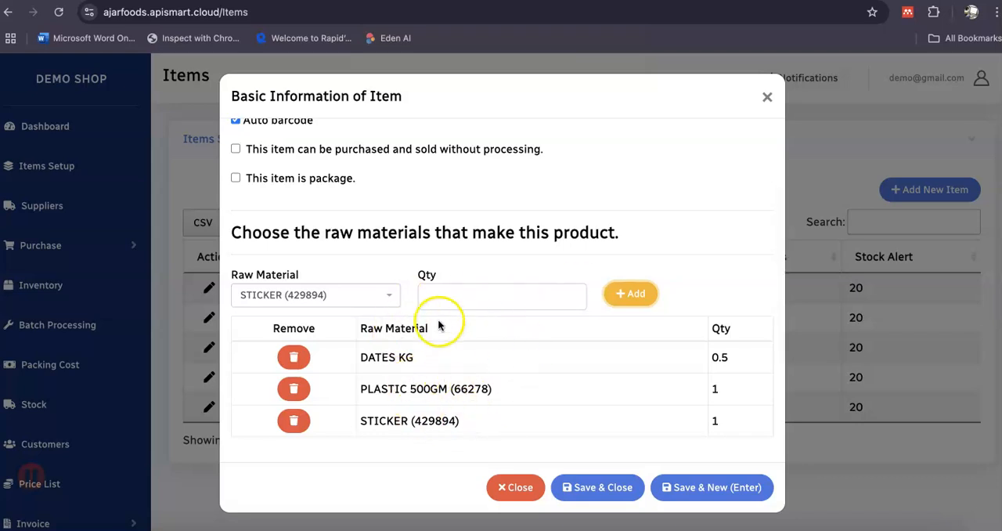
{"action": "scroll", "coordinate": [439, 324], "scroll_direction": "down", "scroll_amount": 1}
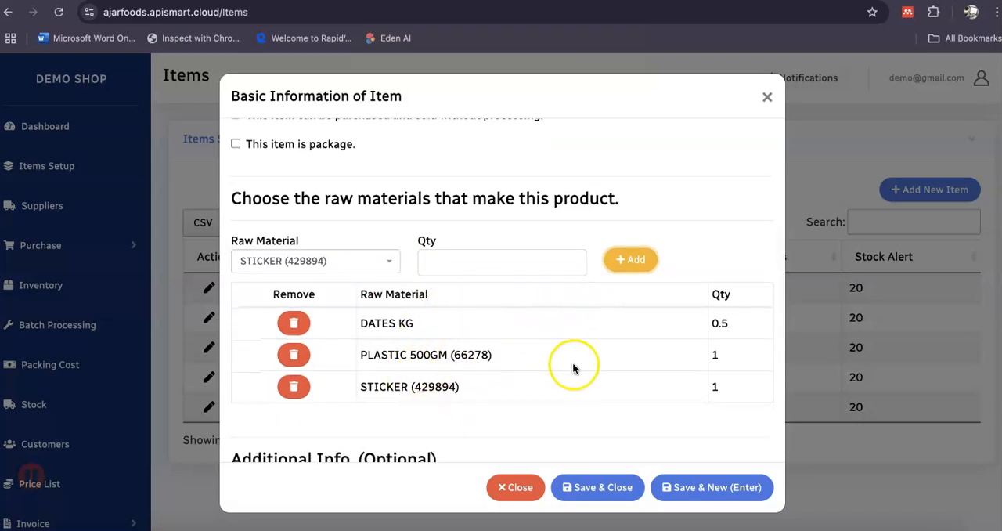
{"action": "left_click", "coordinate": [599, 489]}
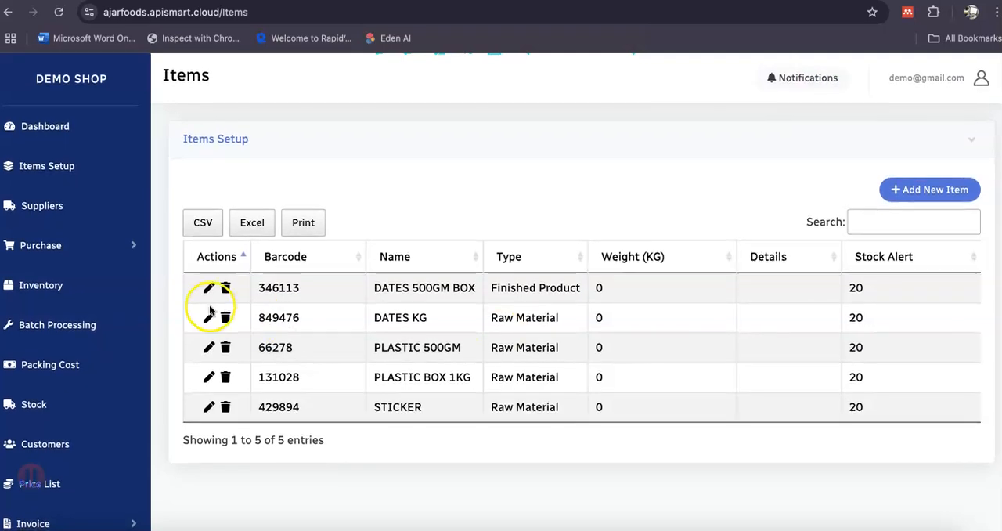
Add a new supplier with the supplier's name and a placeholder contact number, and save it.
{"action": "left_click", "coordinate": [39, 210]}
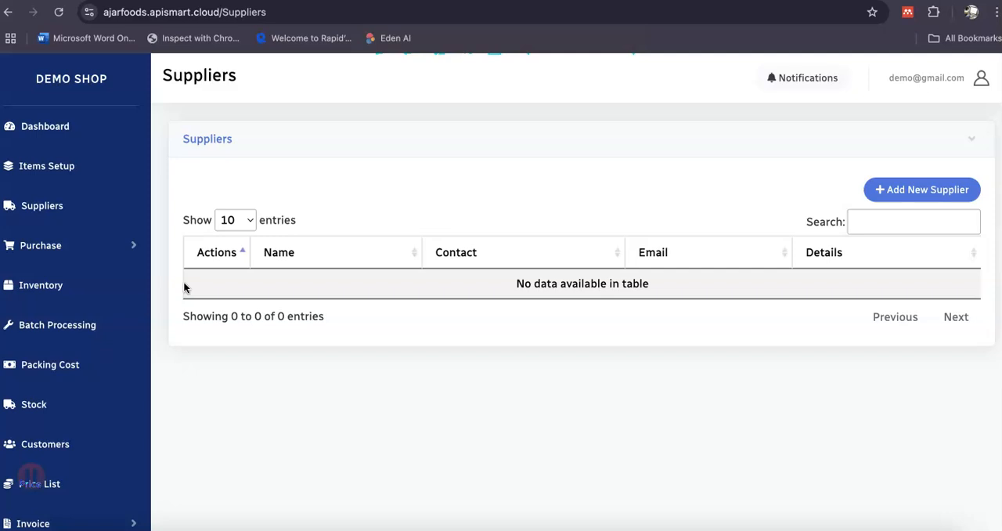
{"action": "left_click", "coordinate": [912, 193]}
{"action": "left_click", "coordinate": [385, 166]}
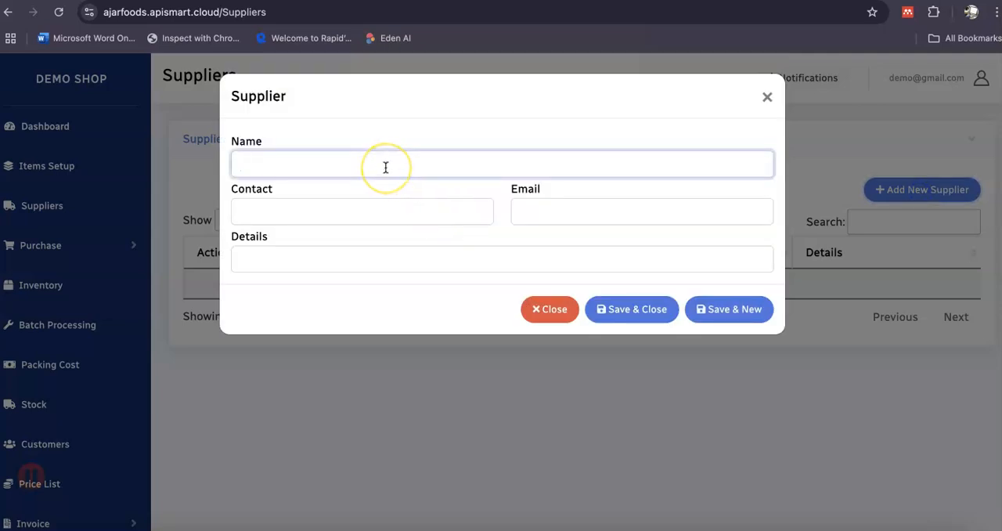
{"action": "key", "text": "Tab"}
{"action": "type", "text": "0"}
{"action": "left_click", "coordinate": [603, 307]}
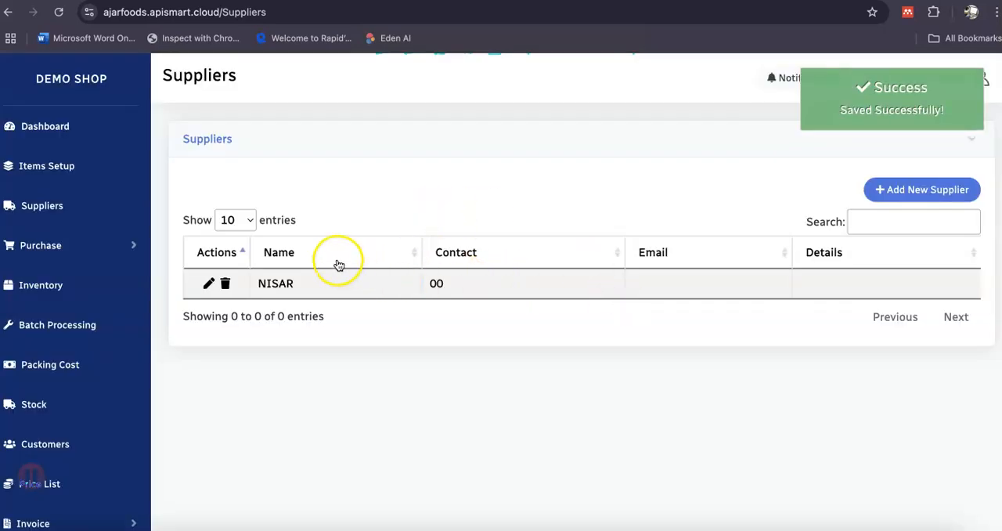
Start a new purchase and add DATES KG with quantity 50 and a total purchasing cost of 10000.
{"action": "left_click", "coordinate": [53, 250]}
{"action": "left_click", "coordinate": [59, 281]}
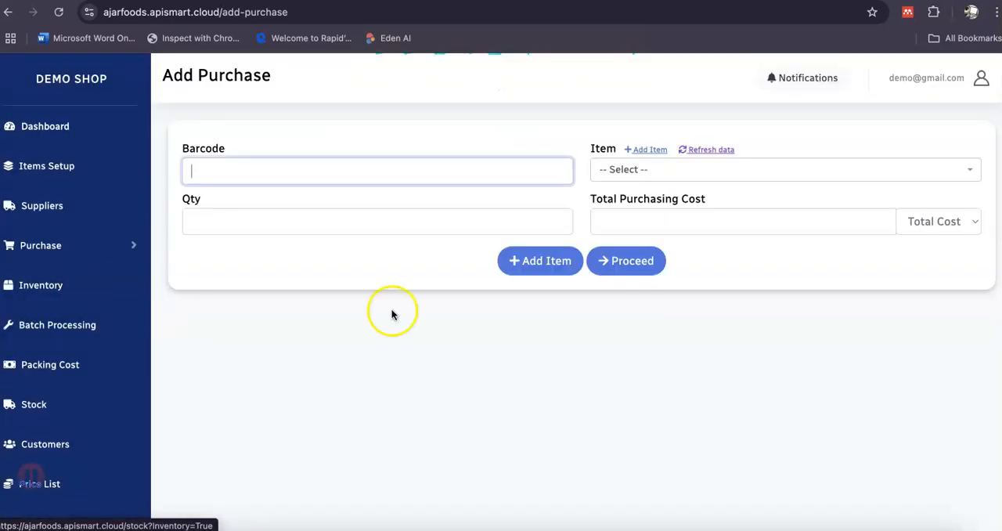
{"action": "left_click", "coordinate": [668, 172]}
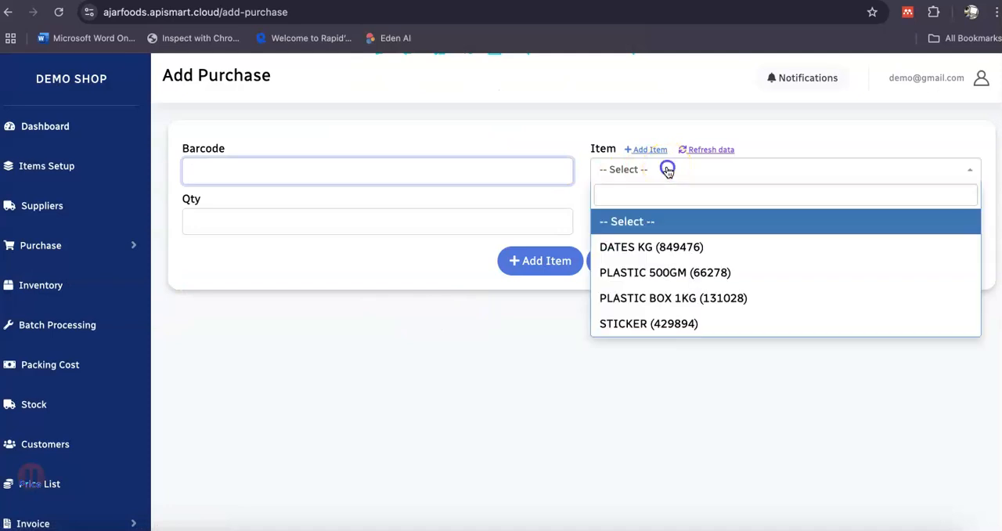
{"action": "left_click", "coordinate": [658, 255]}
{"action": "left_click", "coordinate": [445, 228]}
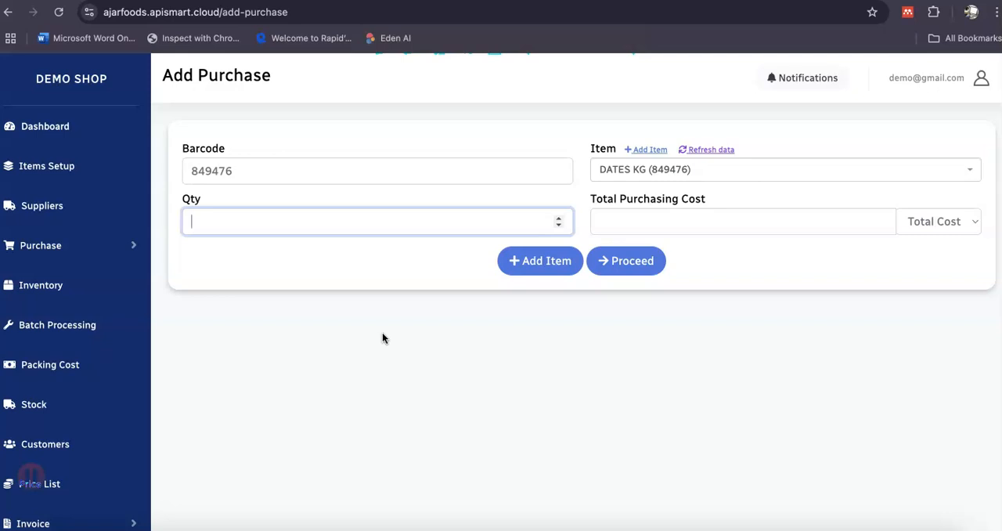
{"action": "left_click", "coordinate": [638, 227]}
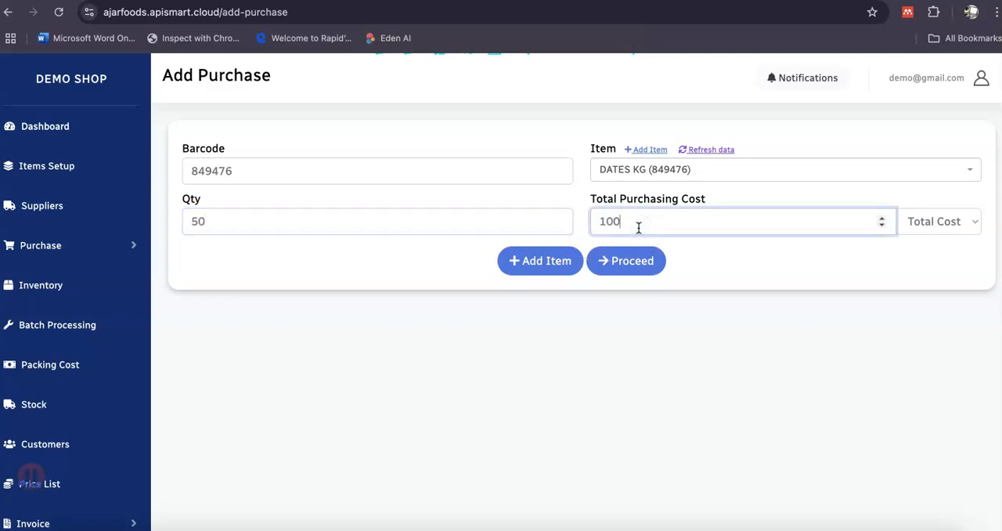
{"action": "left_click", "coordinate": [576, 261]}
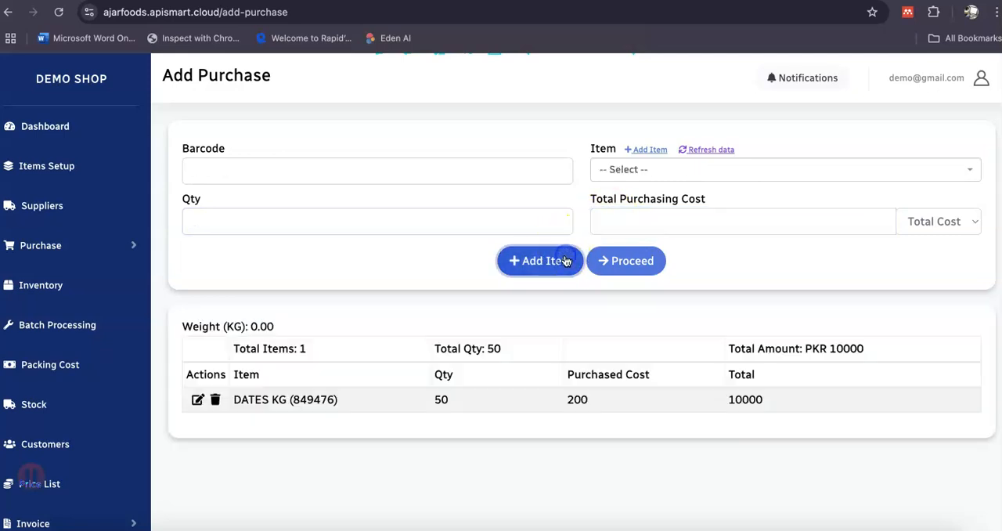
Add PLASTIC 500GM to the purchase with quantity 1000 and a total purchasing cost of 10000.
{"action": "left_click", "coordinate": [622, 180]}
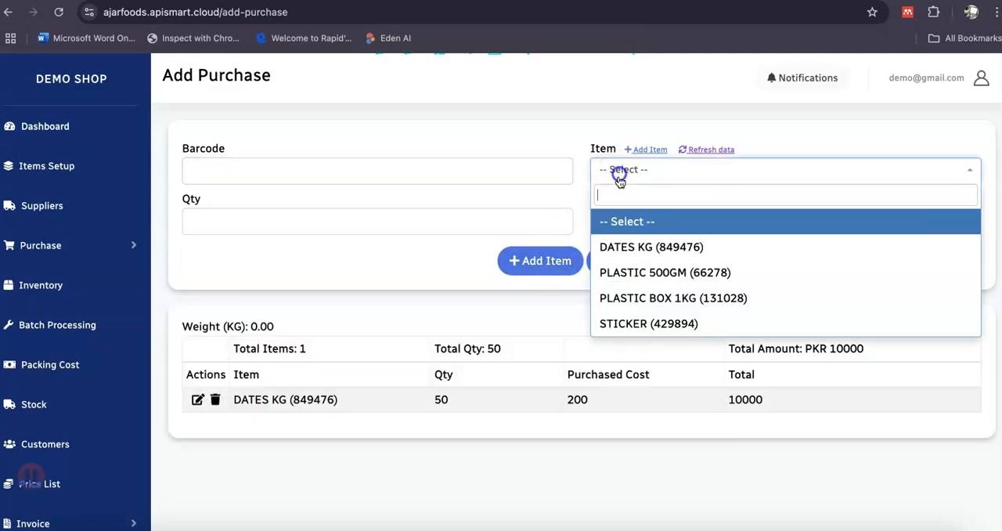
{"action": "left_click", "coordinate": [621, 274]}
{"action": "left_click", "coordinate": [499, 224]}
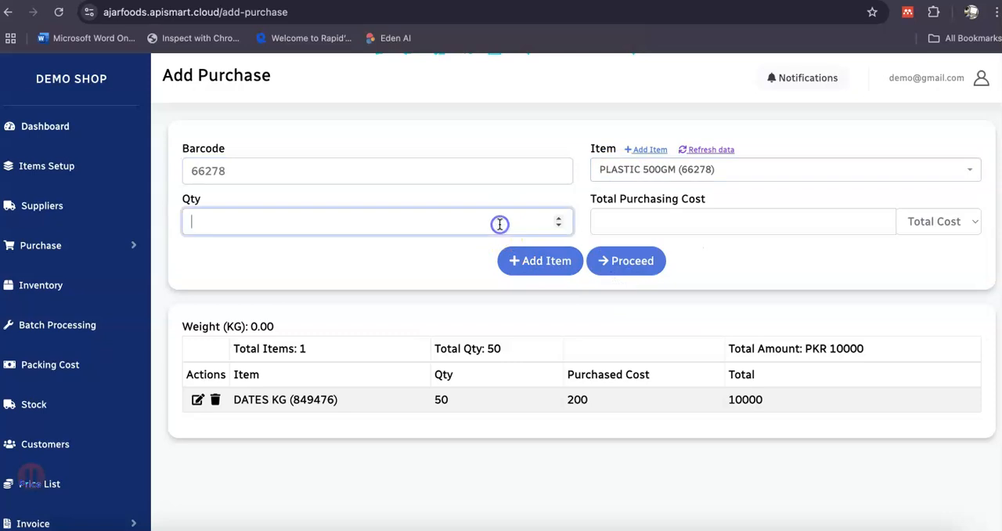
{"action": "type", "text": "1000"}
{"action": "key", "text": "Tab"}
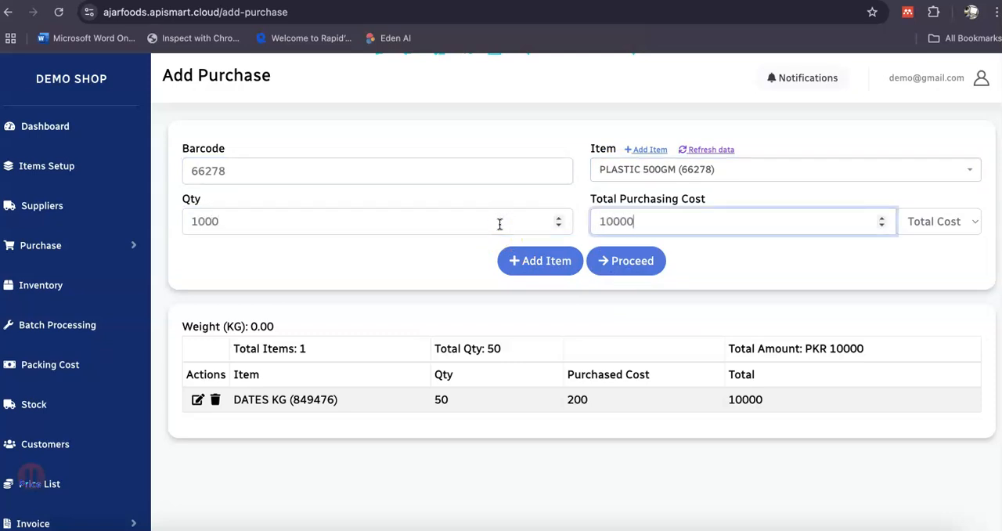
{"action": "left_click", "coordinate": [571, 264]}
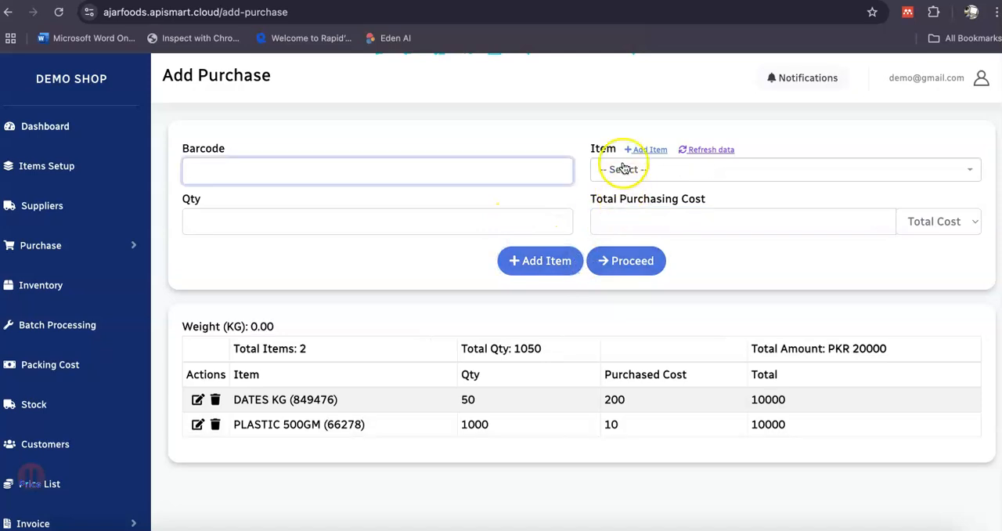
Add PLASTIC BOX 1KG to the purchase with quantity 1000 and a total purchasing cost of 10000.
{"action": "left_click", "coordinate": [623, 168]}
{"action": "left_click", "coordinate": [666, 293]}
{"action": "left_click", "coordinate": [506, 229]}
{"action": "type", "text": "10"}
{"action": "key", "text": "Tab"}
{"action": "left_click", "coordinate": [386, 228]}
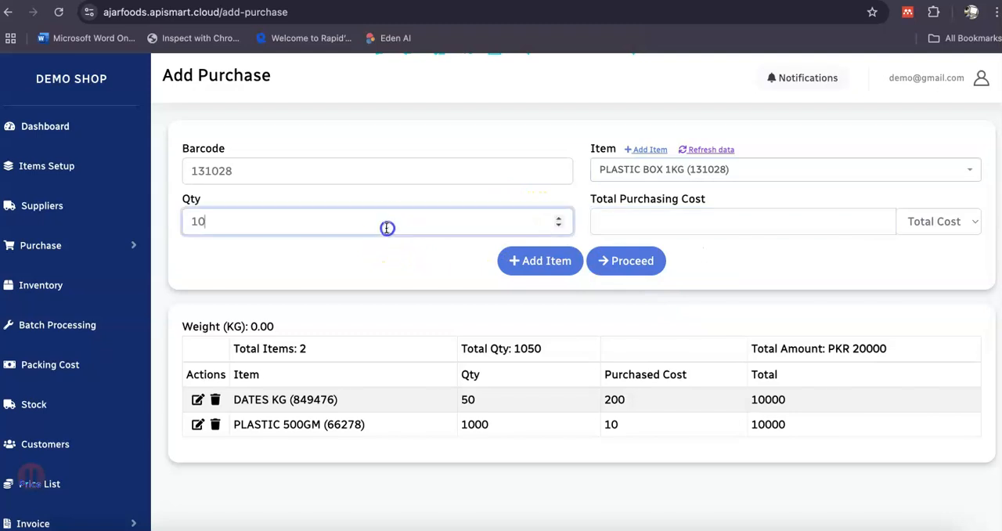
{"action": "key", "text": "Tab"}
{"action": "type", "text": "100"}
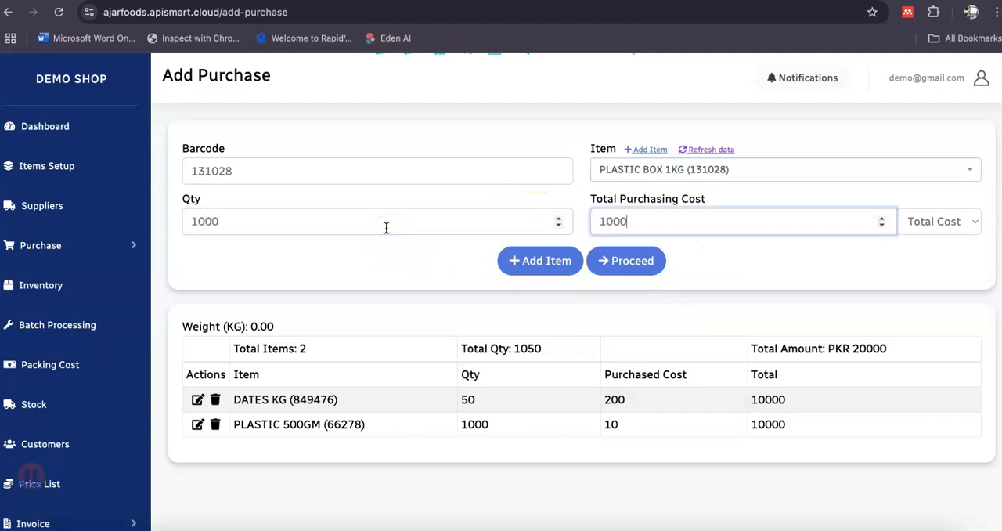
{"action": "left_click", "coordinate": [530, 263]}
Add STICKER to the purchase with quantity 10000 and a total purchasing cost of 10000.
{"action": "left_click", "coordinate": [718, 168]}
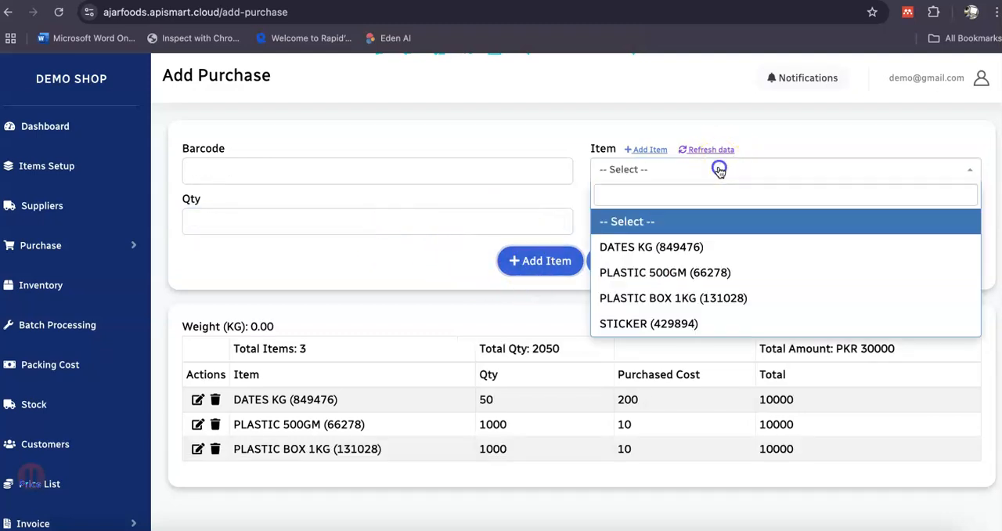
{"action": "left_click", "coordinate": [720, 323]}
{"action": "left_click", "coordinate": [505, 212]}
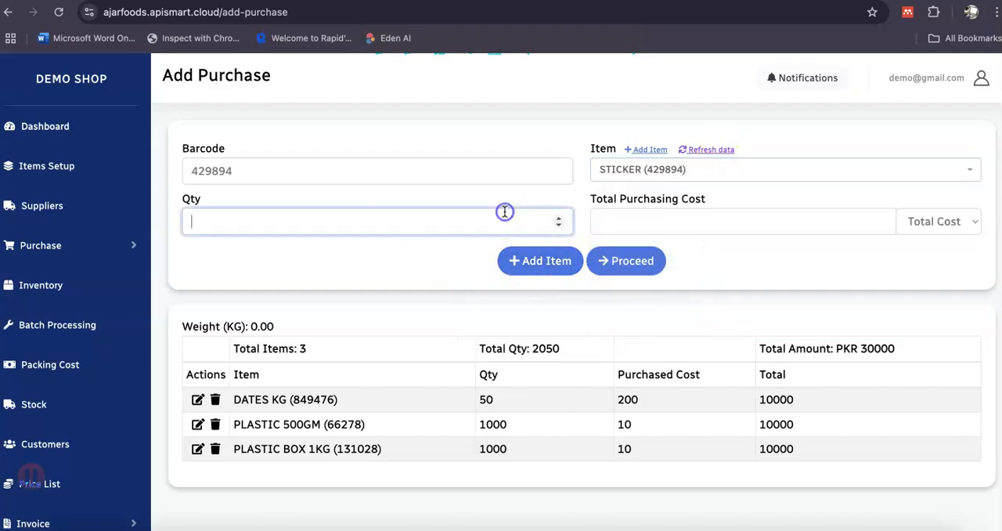
{"action": "key", "text": "Tab"}
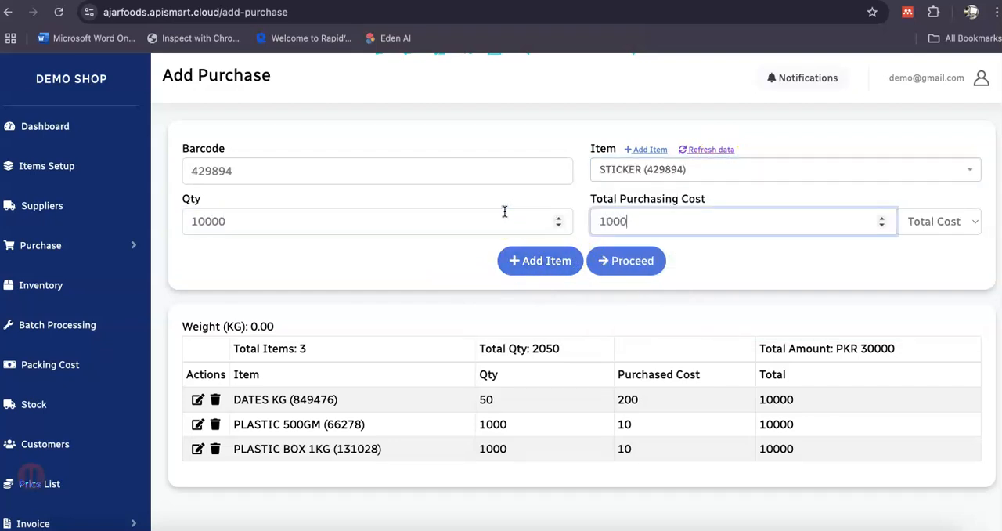
{"action": "left_click", "coordinate": [565, 258]}
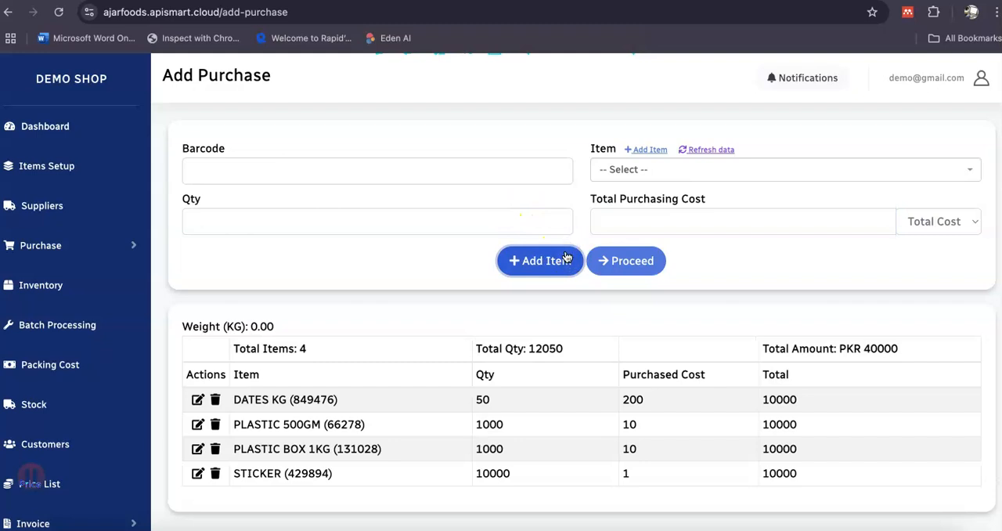
Proceed to confirm the purchase with 10000 cash paid, Cash as the payment method, and the newly added supplier.
{"action": "left_click", "coordinate": [650, 261]}
{"action": "left_click", "coordinate": [647, 213]}
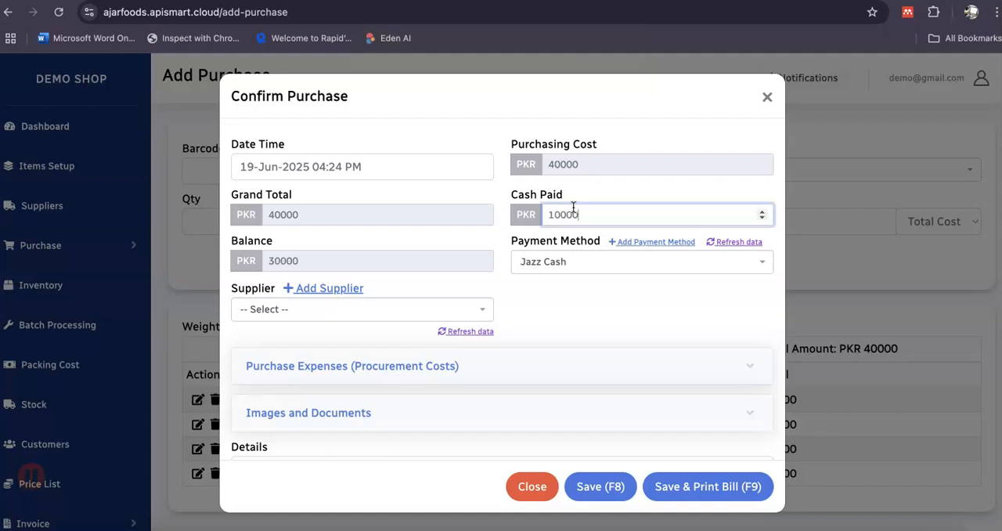
{"action": "left_click", "coordinate": [403, 266]}
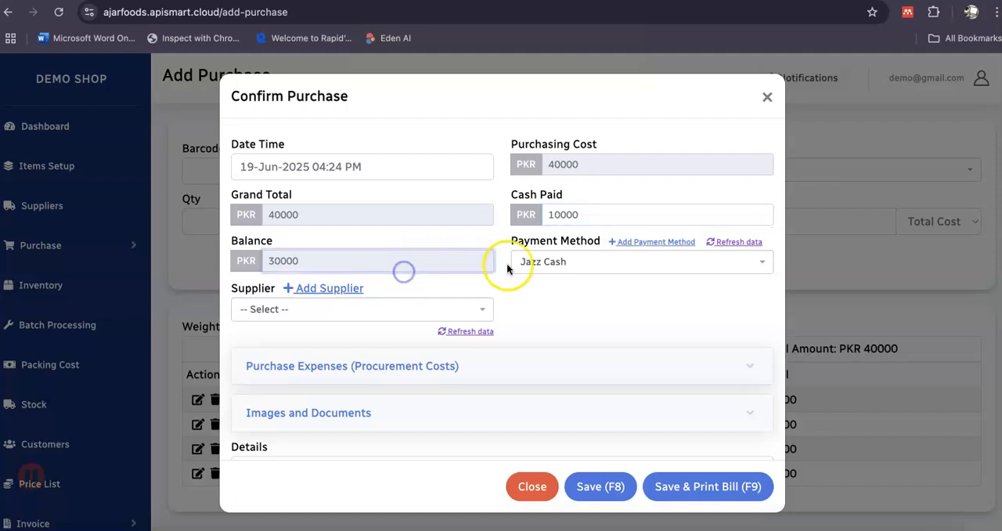
{"action": "left_click", "coordinate": [551, 275]}
{"action": "left_click", "coordinate": [551, 344]}
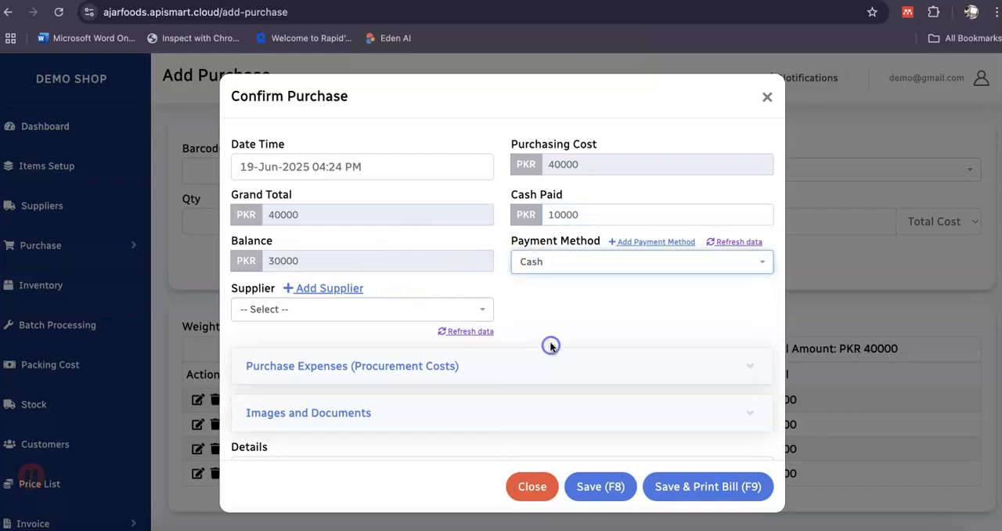
{"action": "left_click", "coordinate": [365, 312]}
{"action": "left_click", "coordinate": [369, 384]}
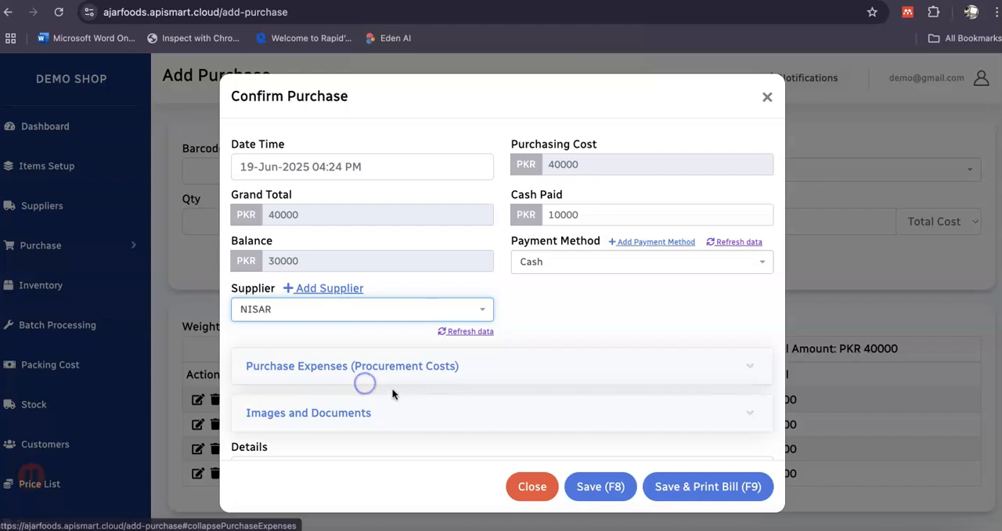
Add a (Transportation) Shipping Charges/Freight purchase expense of 500 paid by Cash.
{"action": "left_click", "coordinate": [412, 368]}
{"action": "scroll", "coordinate": [401, 279], "scroll_direction": "down", "scroll_amount": 3}
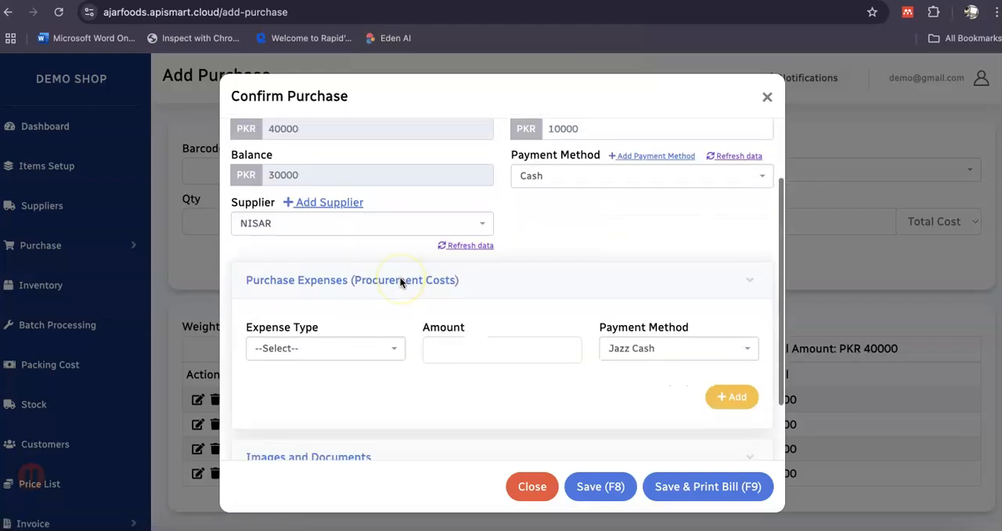
{"action": "left_click", "coordinate": [390, 319]}
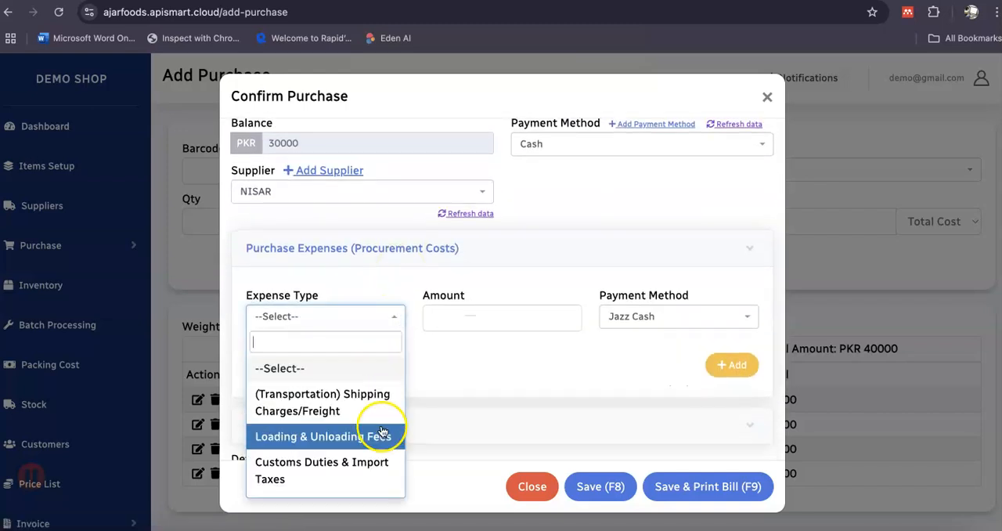
{"action": "left_click", "coordinate": [374, 326]}
{"action": "left_click", "coordinate": [437, 252]}
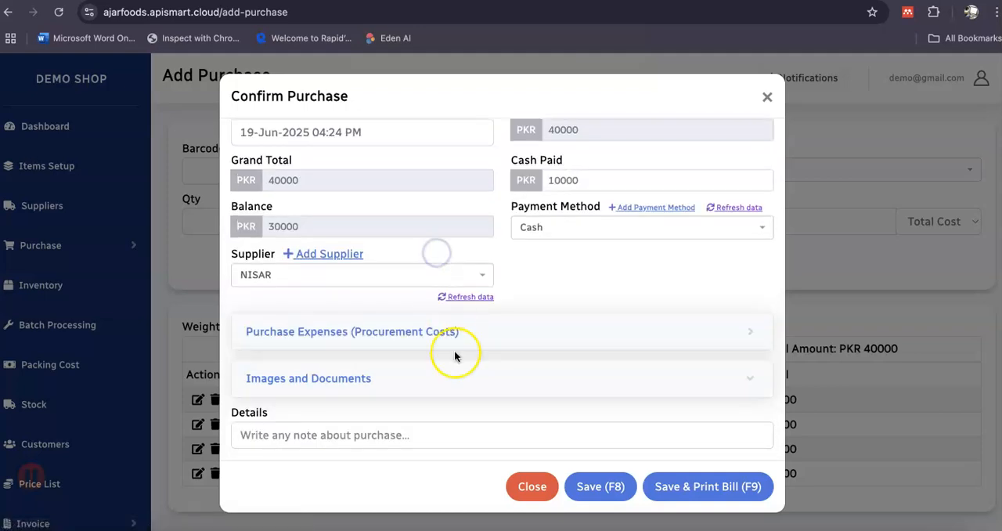
{"action": "left_click", "coordinate": [444, 332]}
{"action": "left_click", "coordinate": [335, 321]}
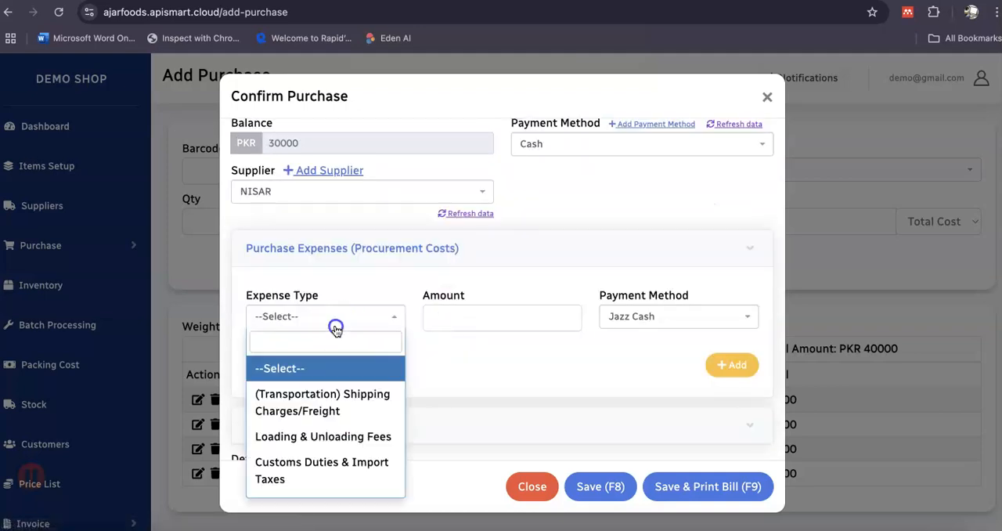
{"action": "left_click", "coordinate": [353, 408]}
{"action": "left_click", "coordinate": [440, 329]}
{"action": "type", "text": "500"}
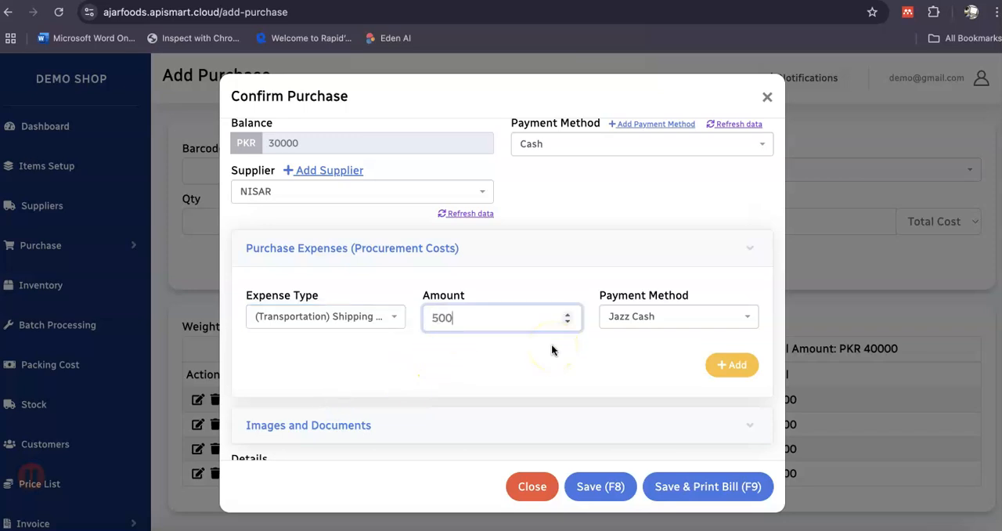
{"action": "left_click", "coordinate": [745, 316]}
{"action": "left_click", "coordinate": [718, 394]}
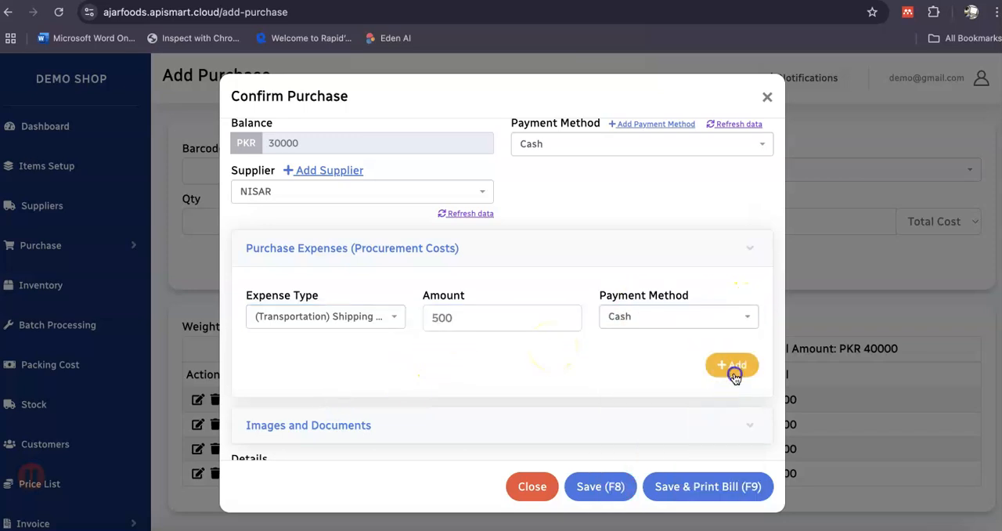
{"action": "left_click", "coordinate": [731, 365]}
Review the expense division and the images and documents section, then save the purchase.
{"action": "scroll", "coordinate": [561, 376], "scroll_direction": "down", "scroll_amount": 2}
{"action": "scroll", "coordinate": [561, 372], "scroll_direction": "down", "scroll_amount": 3}
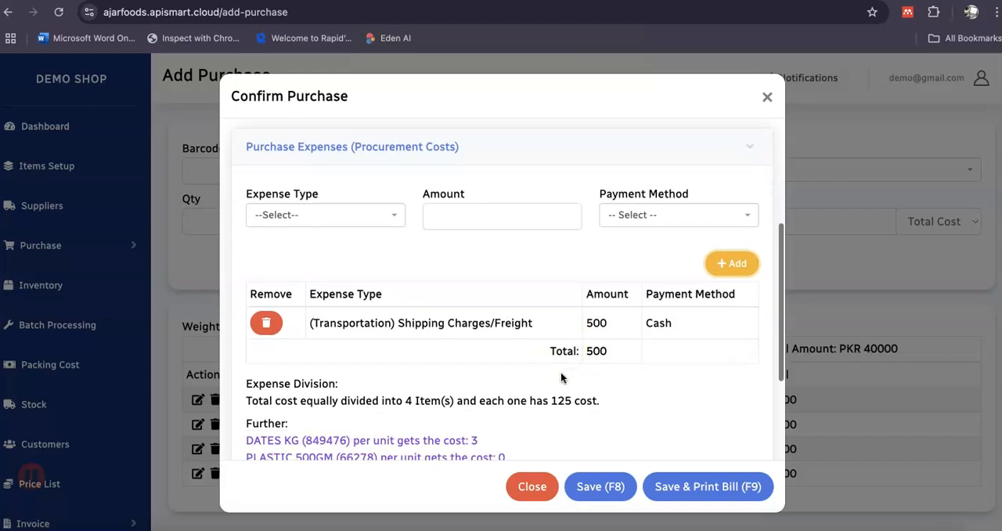
{"action": "scroll", "coordinate": [560, 372], "scroll_direction": "down", "scroll_amount": 2}
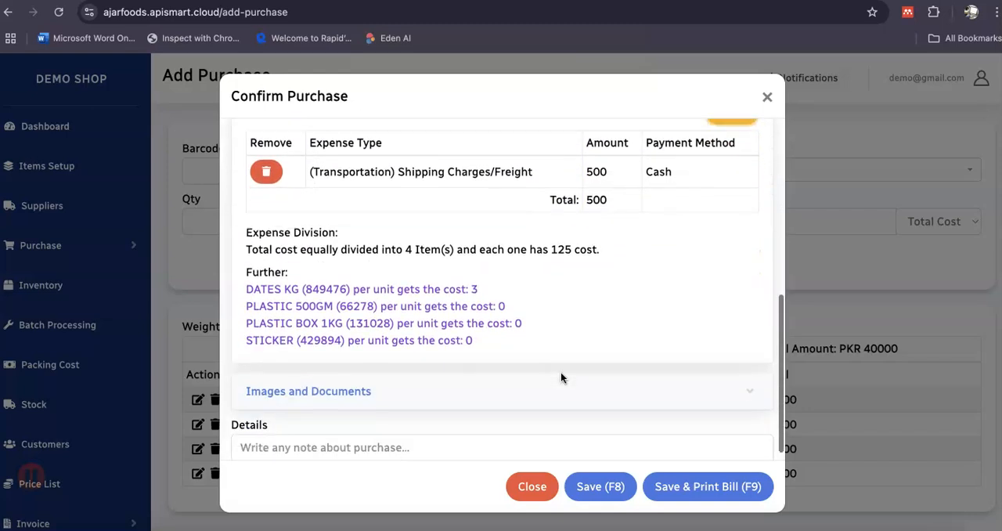
{"action": "left_click", "coordinate": [468, 377]}
{"action": "scroll", "coordinate": [501, 379], "scroll_direction": "down", "scroll_amount": 2}
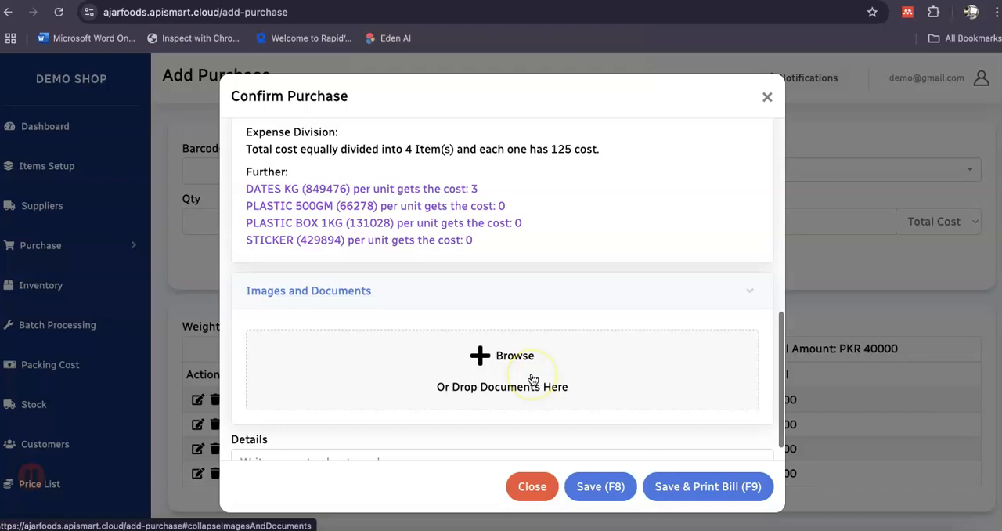
{"action": "left_click", "coordinate": [517, 264]}
{"action": "scroll", "coordinate": [579, 270], "scroll_direction": "up", "scroll_amount": 4}
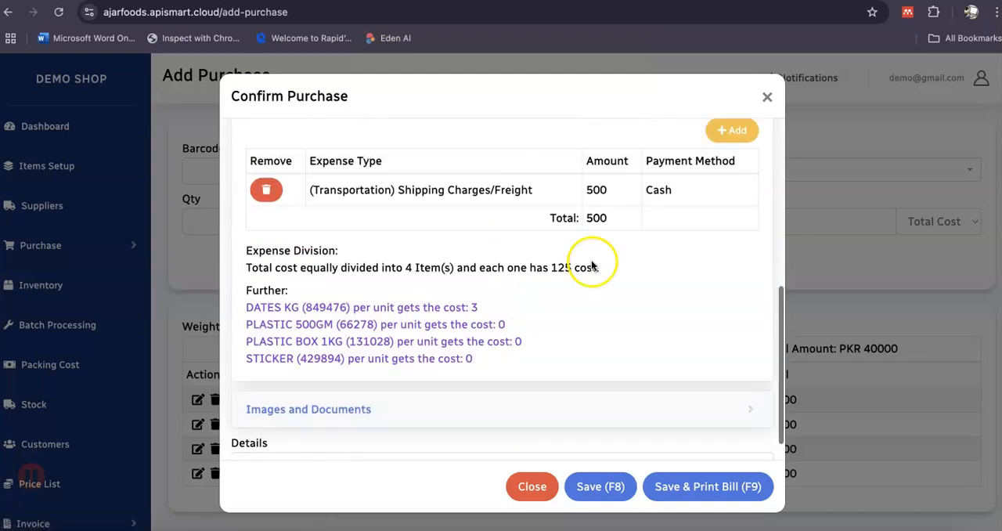
{"action": "left_click", "coordinate": [613, 486]}
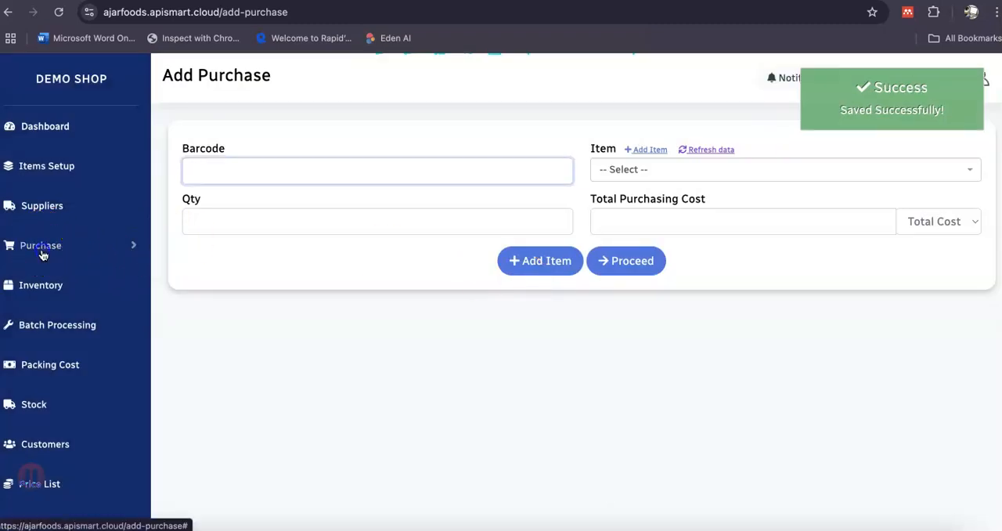
Check the saved entry in the purchases list and the raw materials' quantities and costs in the inventory.
{"action": "left_click", "coordinate": [41, 248]}
{"action": "left_click", "coordinate": [54, 311]}
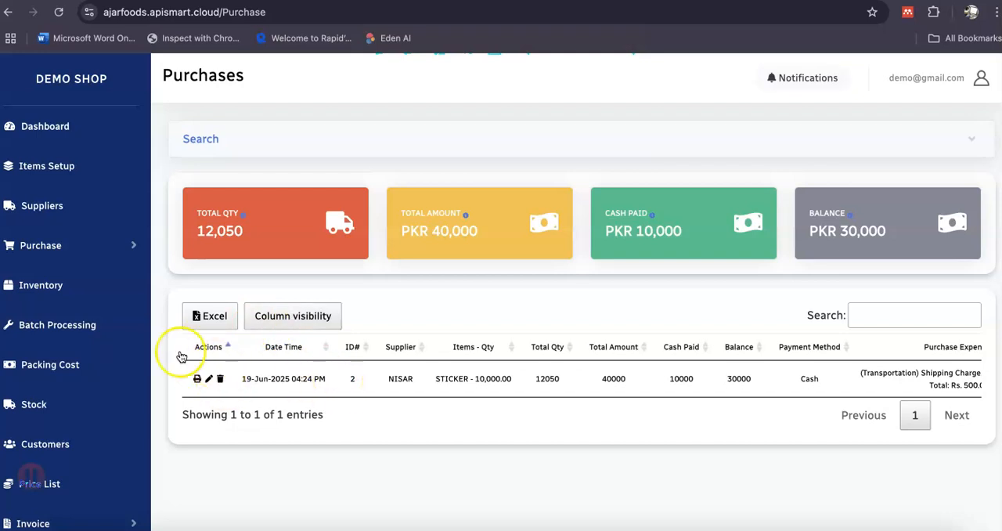
{"action": "left_click", "coordinate": [51, 293]}
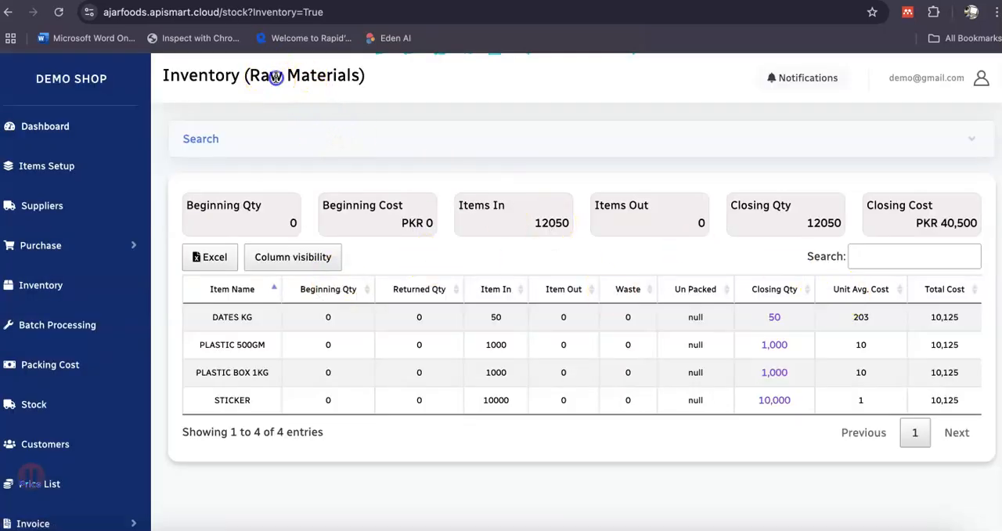
{"action": "left_click_drag", "start_coordinate": [276, 76], "coordinate": [375, 82]}
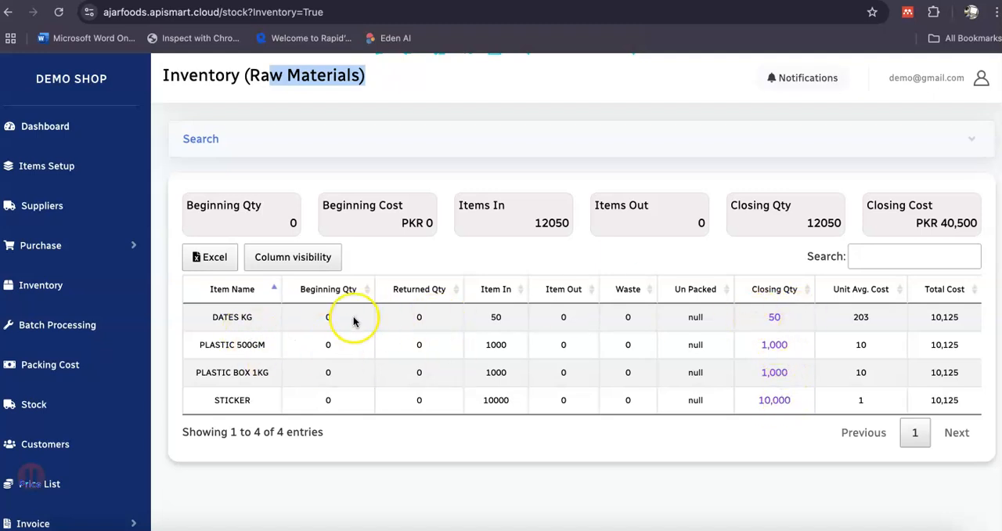
{"action": "left_click", "coordinate": [250, 317]}
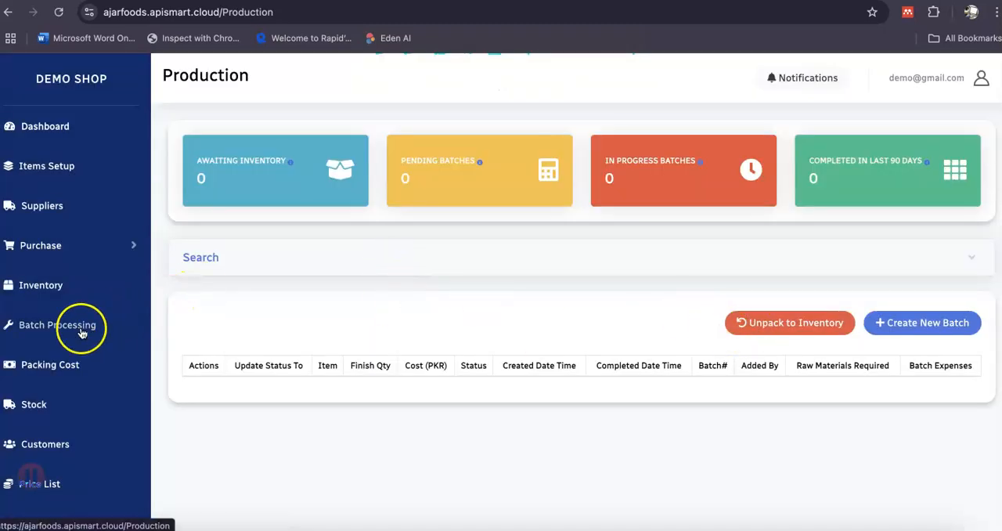
Start a new production batch of DATES 500GM BOX with quantity 10, retrieve its raw materials and review the required quantities.
{"action": "left_click", "coordinate": [932, 327]}
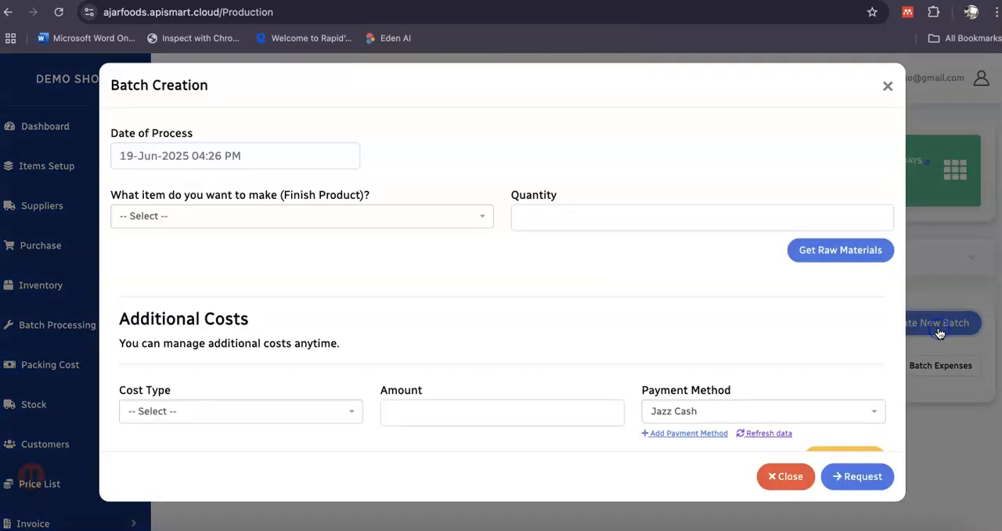
{"action": "left_click", "coordinate": [191, 227]}
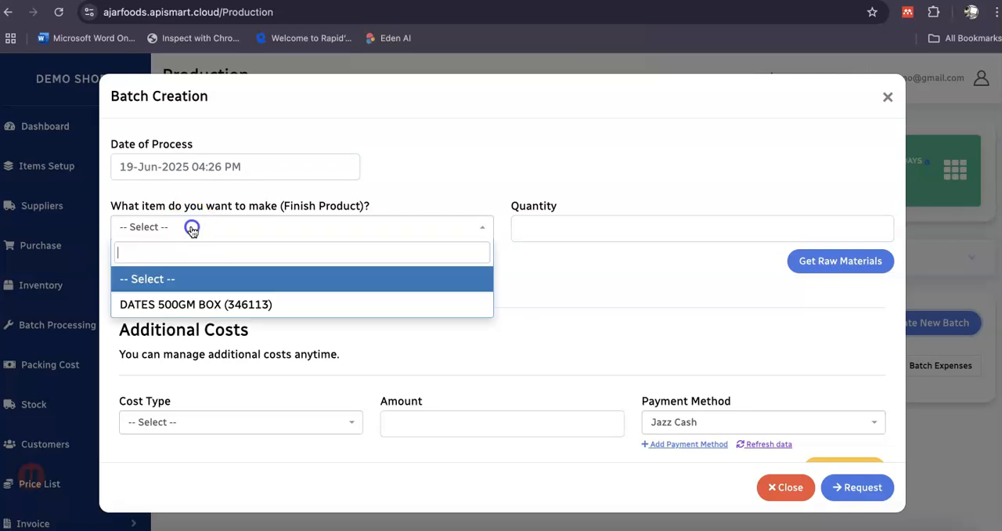
{"action": "left_click", "coordinate": [210, 307]}
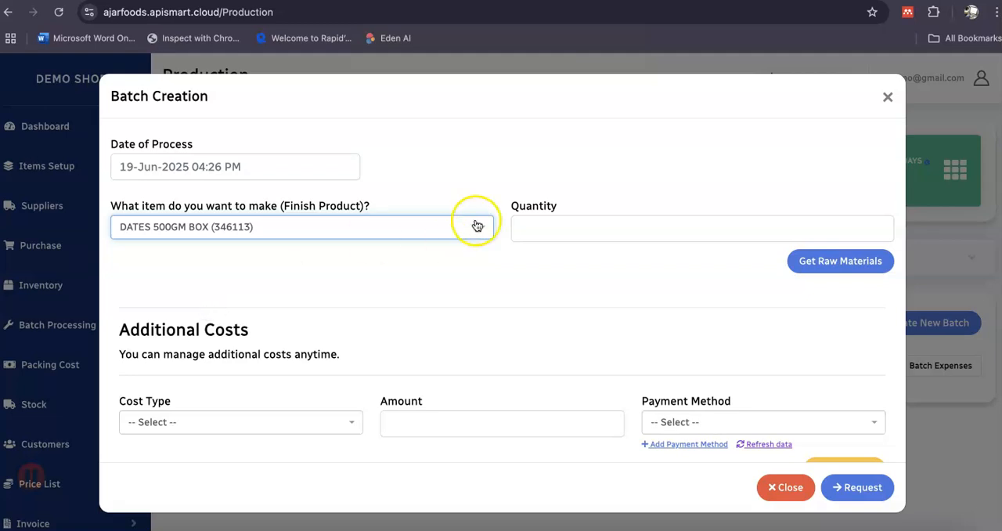
{"action": "left_click", "coordinate": [587, 228]}
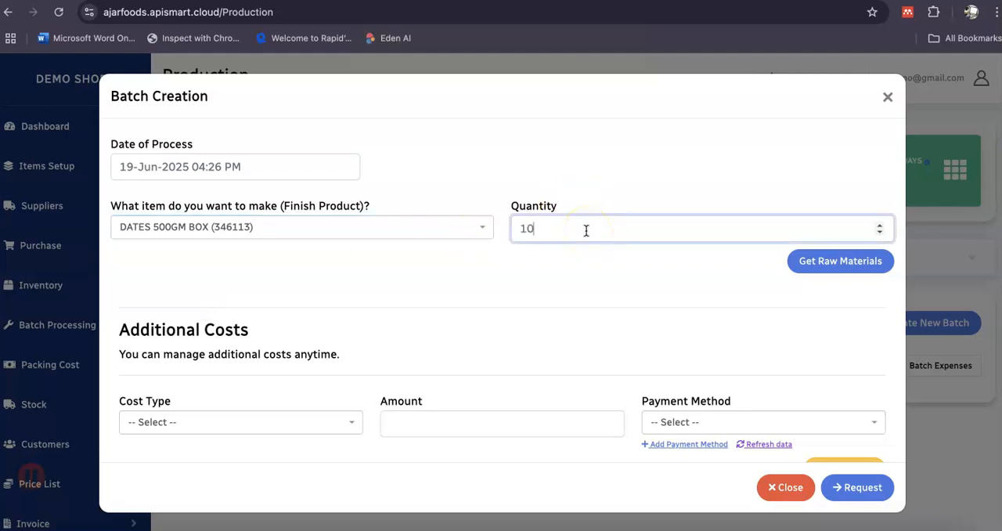
{"action": "left_click", "coordinate": [820, 272]}
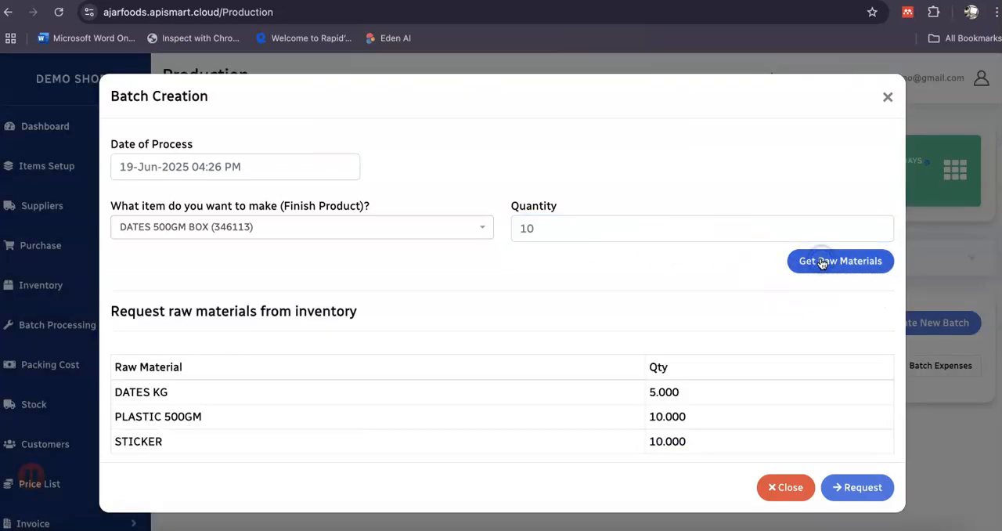
{"action": "scroll", "coordinate": [628, 302], "scroll_direction": "down", "scroll_amount": 3}
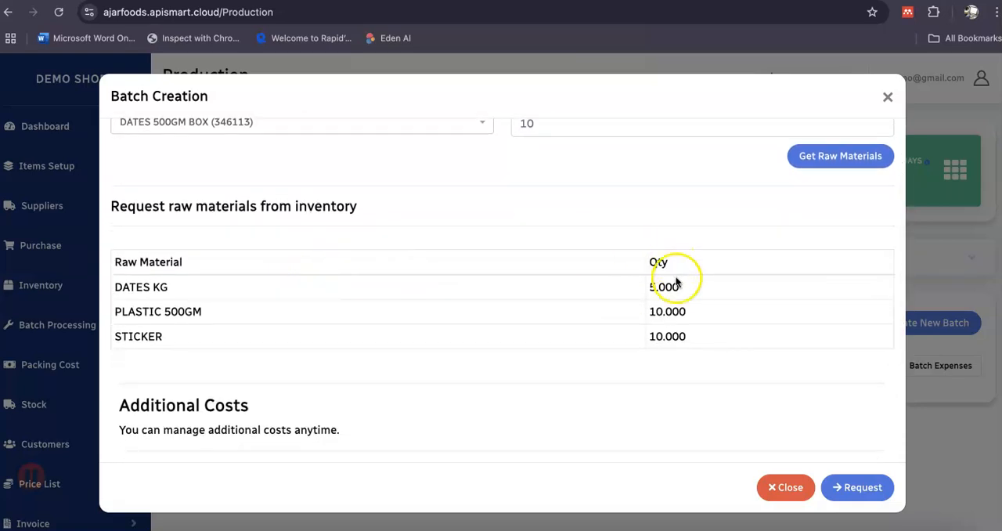
{"action": "scroll", "coordinate": [679, 292], "scroll_direction": "up", "scroll_amount": 2}
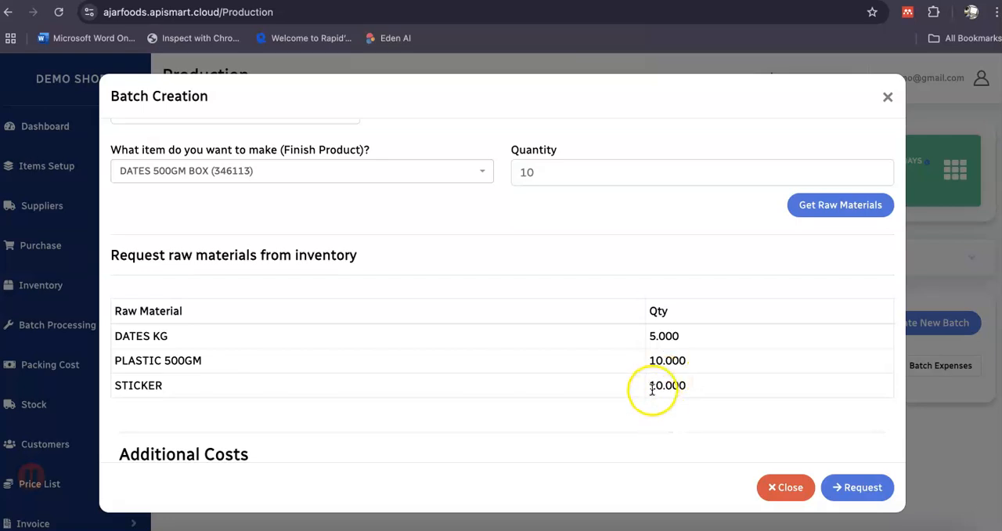
{"action": "scroll", "coordinate": [559, 399], "scroll_direction": "down", "scroll_amount": 1}
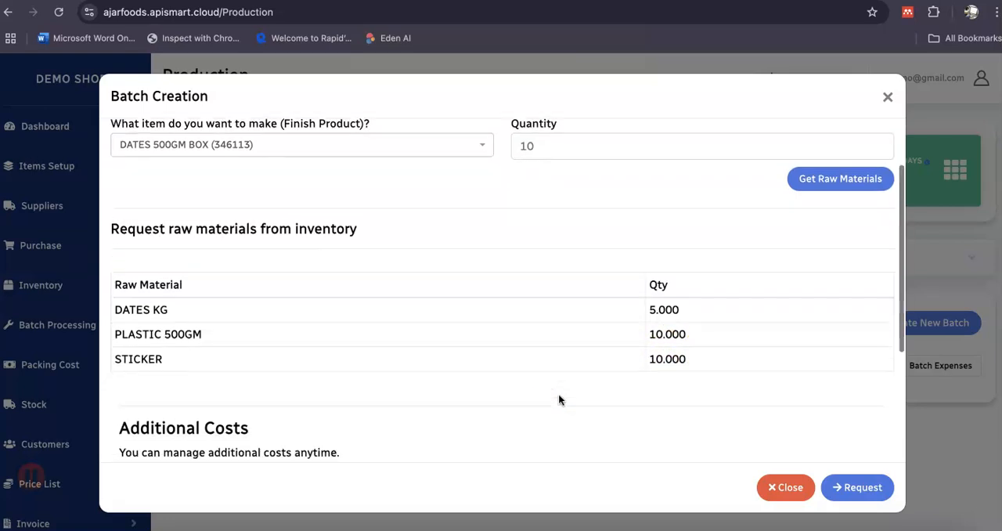
{"action": "scroll", "coordinate": [558, 393], "scroll_direction": "up", "scroll_amount": 1}
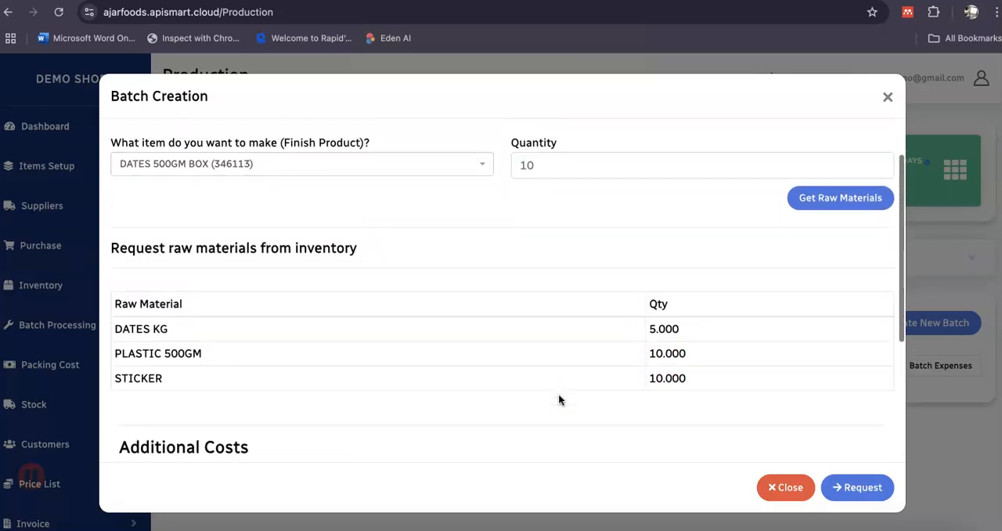
{"action": "scroll", "coordinate": [345, 361], "scroll_direction": "down", "scroll_amount": 5}
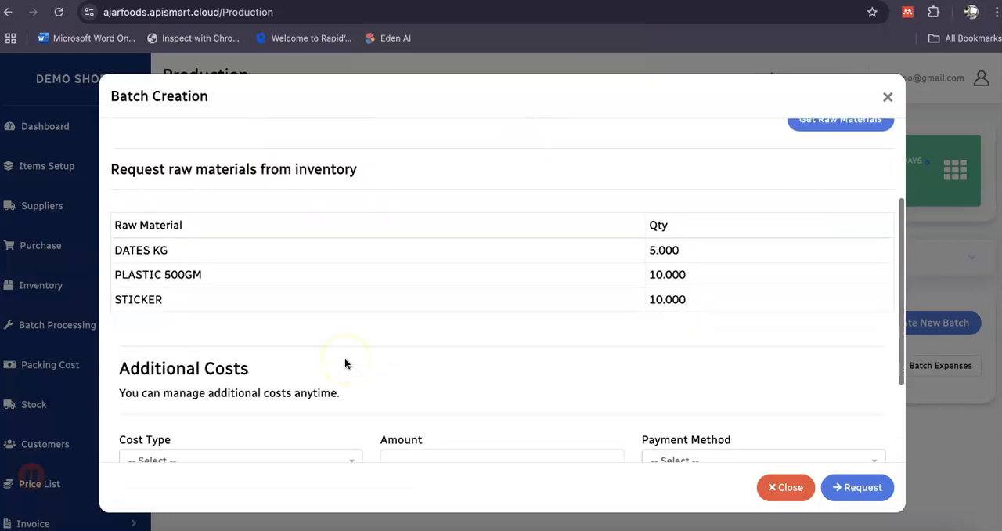
Add a Packing Cost of 5 paid by Cash as an additional batch cost, then submit the raw materials request.
{"action": "scroll", "coordinate": [315, 347], "scroll_direction": "down", "scroll_amount": 1}
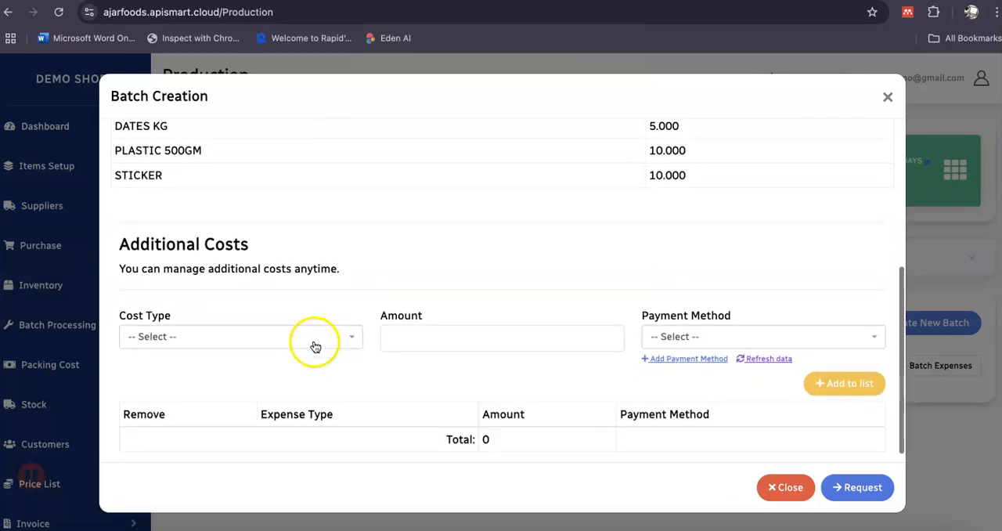
{"action": "left_click", "coordinate": [313, 325]}
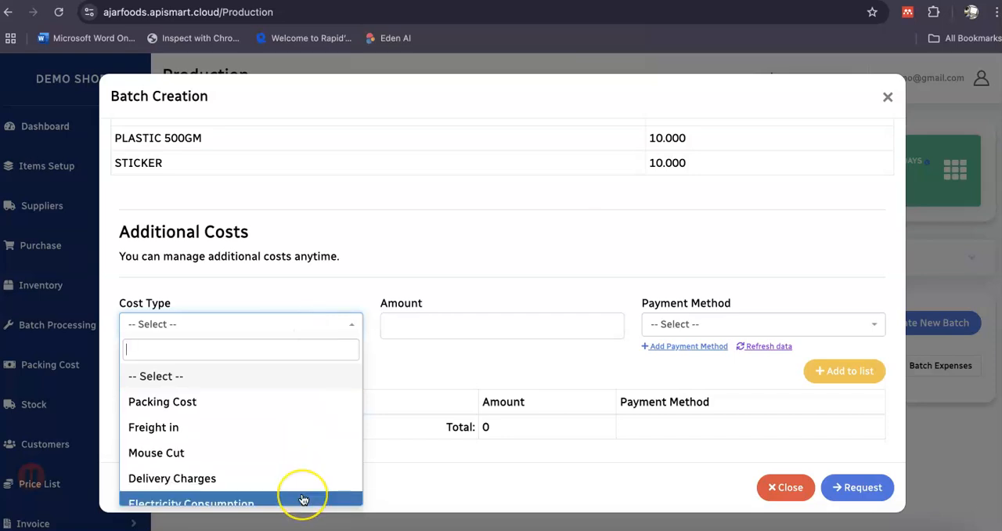
{"action": "scroll", "coordinate": [302, 488], "scroll_direction": "down", "scroll_amount": 3}
{"action": "scroll", "coordinate": [303, 499], "scroll_direction": "down", "scroll_amount": 1}
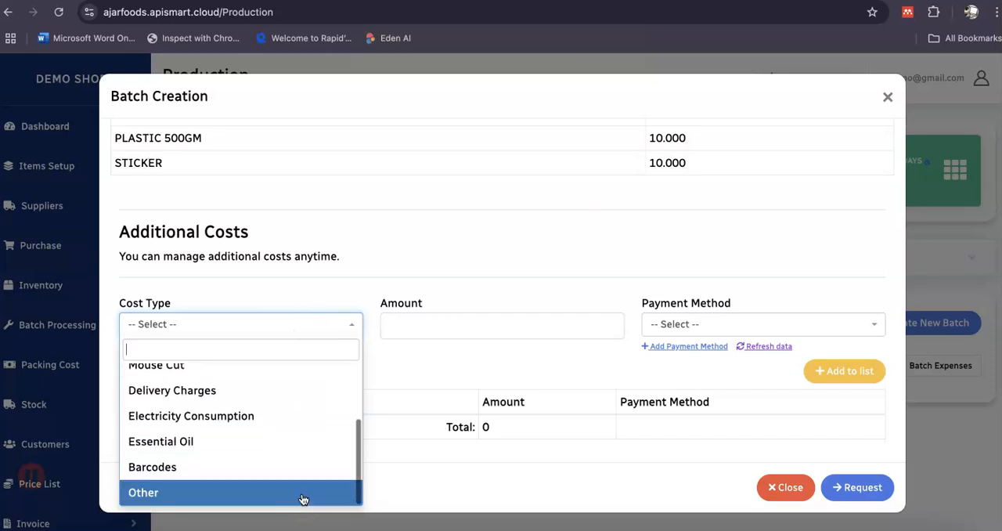
{"action": "scroll", "coordinate": [271, 445], "scroll_direction": "up", "scroll_amount": 4}
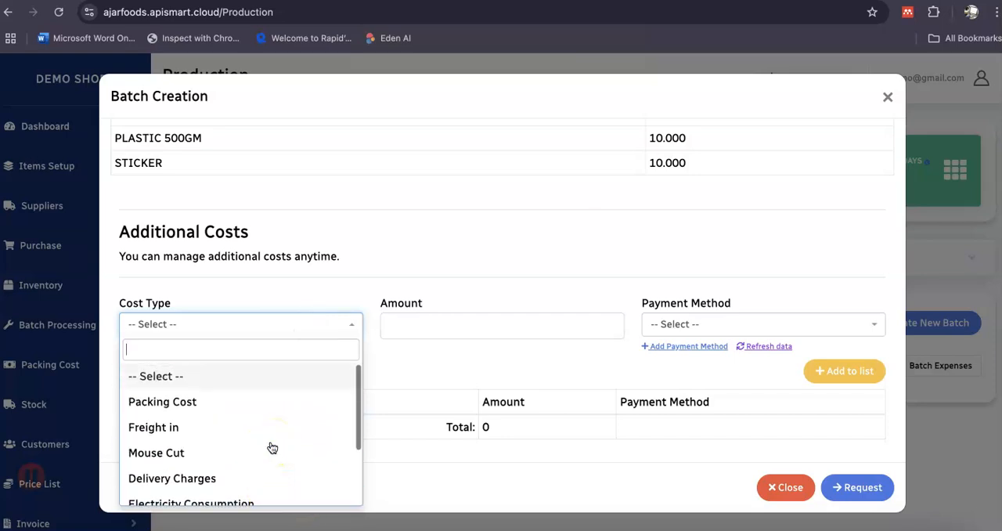
{"action": "left_click", "coordinate": [260, 401]}
{"action": "left_click", "coordinate": [419, 317]}
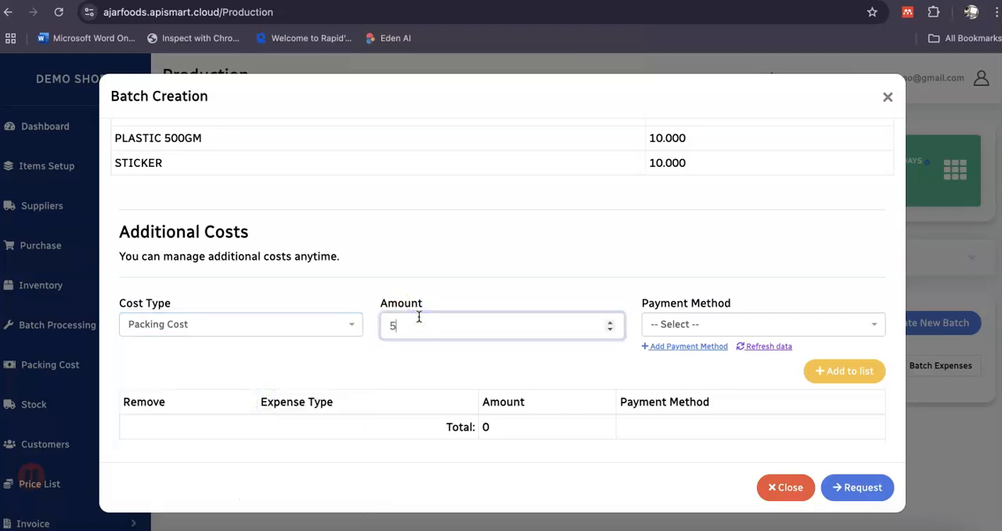
{"action": "left_click", "coordinate": [672, 324]}
{"action": "left_click", "coordinate": [689, 407]}
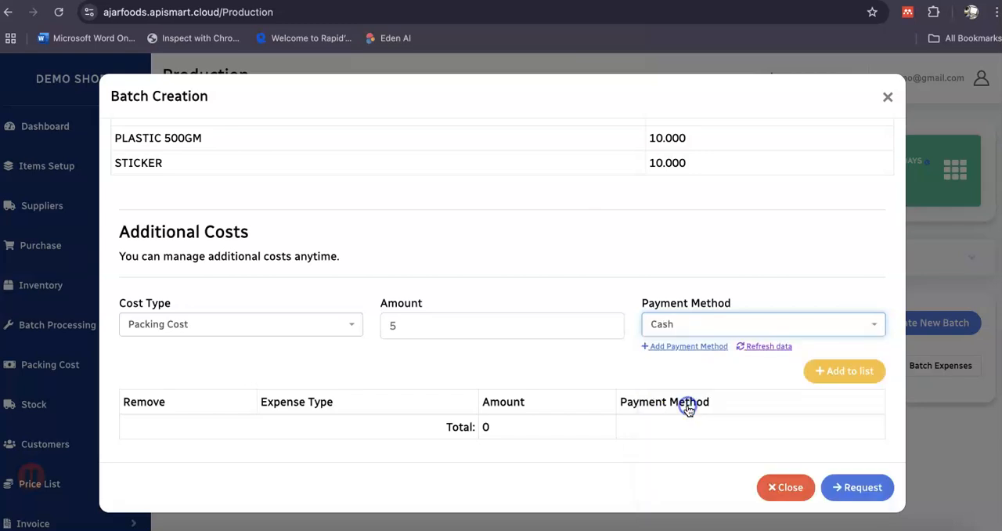
{"action": "left_click", "coordinate": [852, 370]}
{"action": "scroll", "coordinate": [660, 358], "scroll_direction": "down", "scroll_amount": 1}
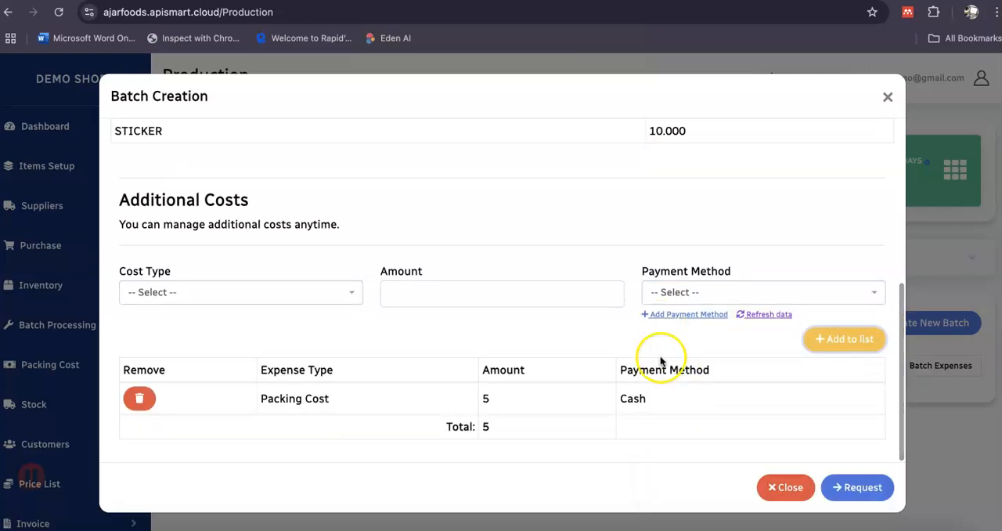
{"action": "left_click", "coordinate": [851, 484]}
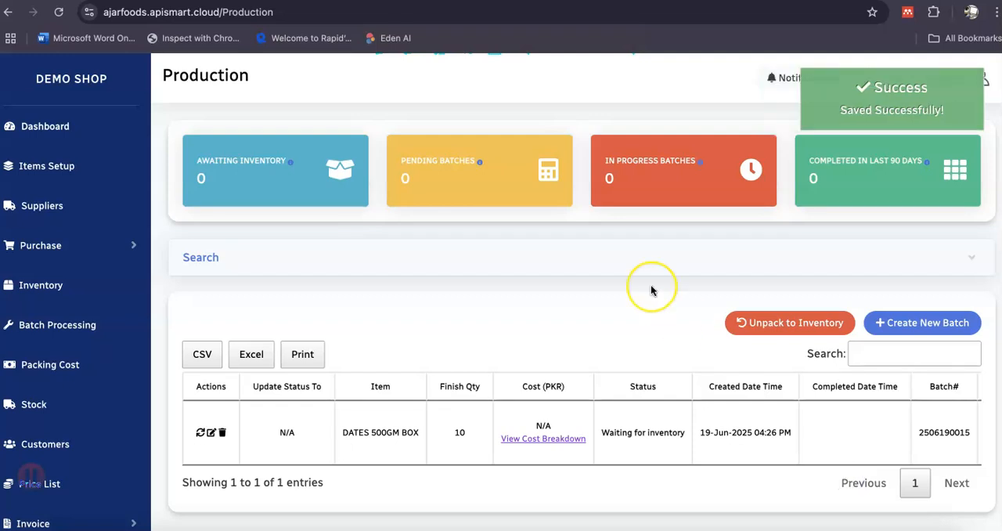
Check the raw materials' item-out and closing quantities in the inventory.
{"action": "scroll", "coordinate": [651, 290], "scroll_direction": "down", "scroll_amount": 2}
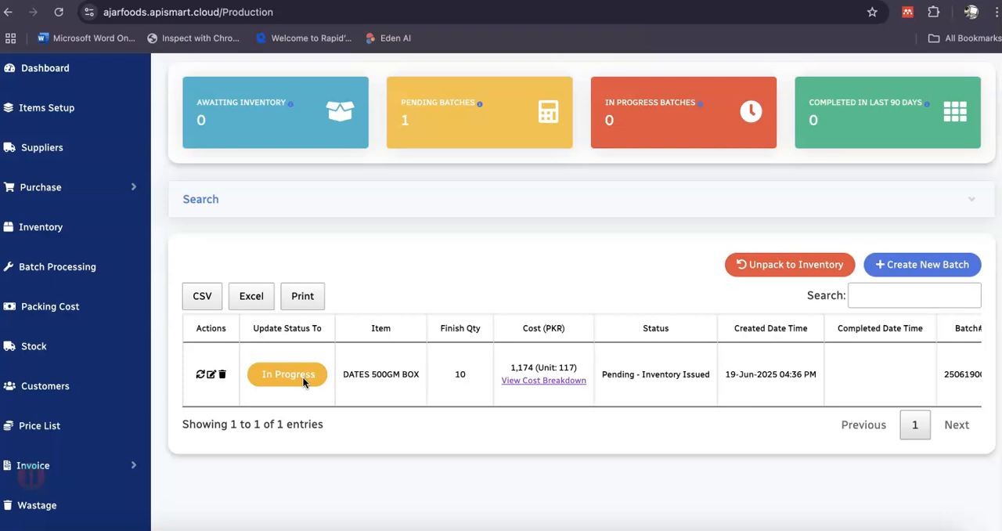
{"action": "left_click", "coordinate": [37, 233]}
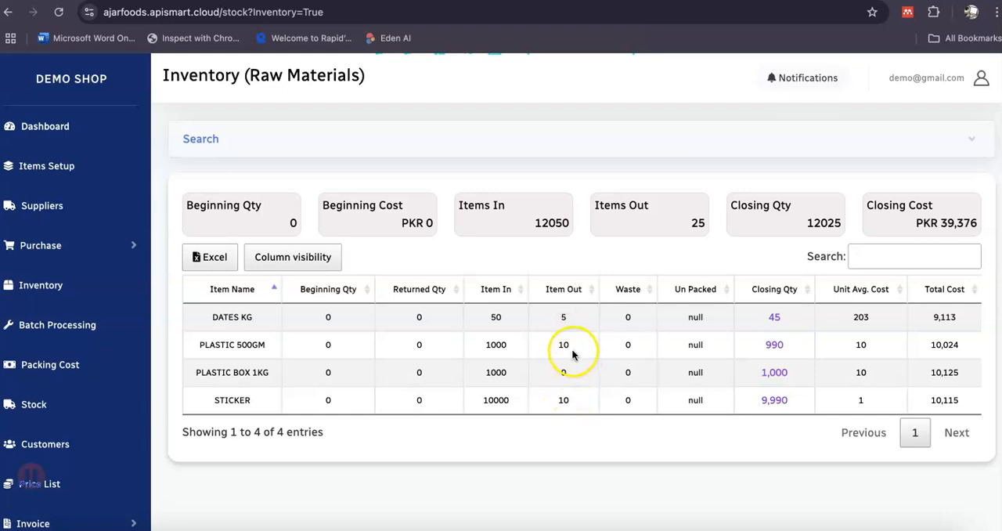
{"action": "left_click", "coordinate": [777, 316]}
Update the DATES 500GM BOX batch's status to In Progress, filling in the date and time.
{"action": "left_click", "coordinate": [23, 323]}
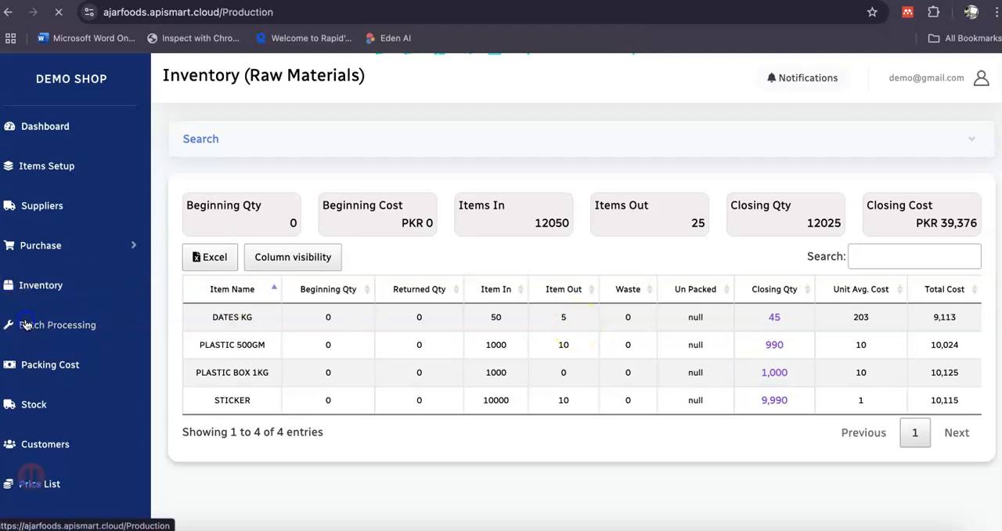
{"action": "scroll", "coordinate": [365, 371], "scroll_direction": "down", "scroll_amount": 1}
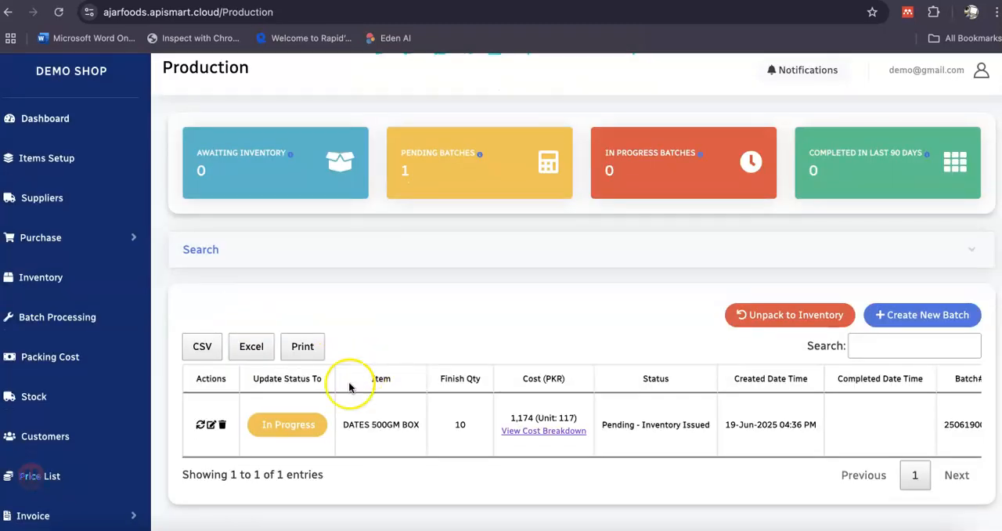
{"action": "left_click", "coordinate": [295, 430]}
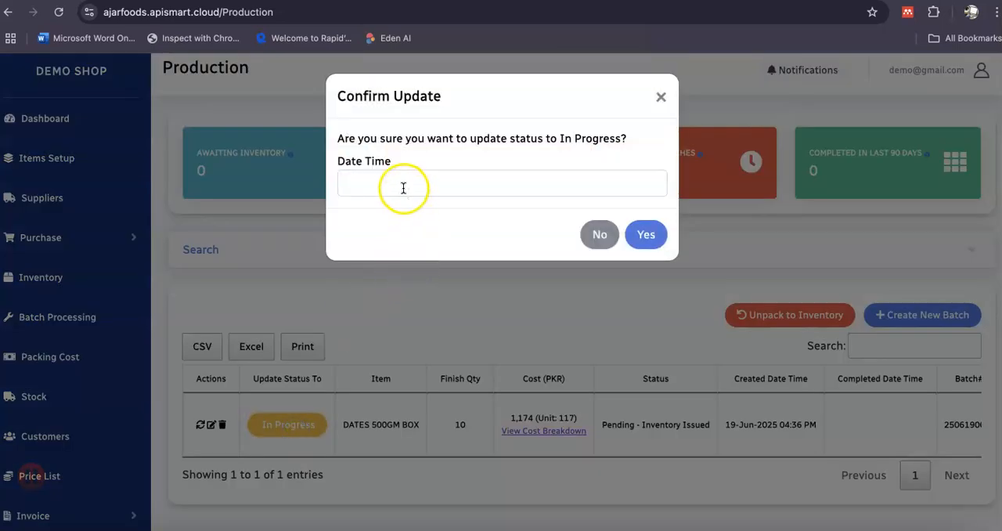
{"action": "left_click", "coordinate": [403, 188]}
{"action": "left_click", "coordinate": [660, 234]}
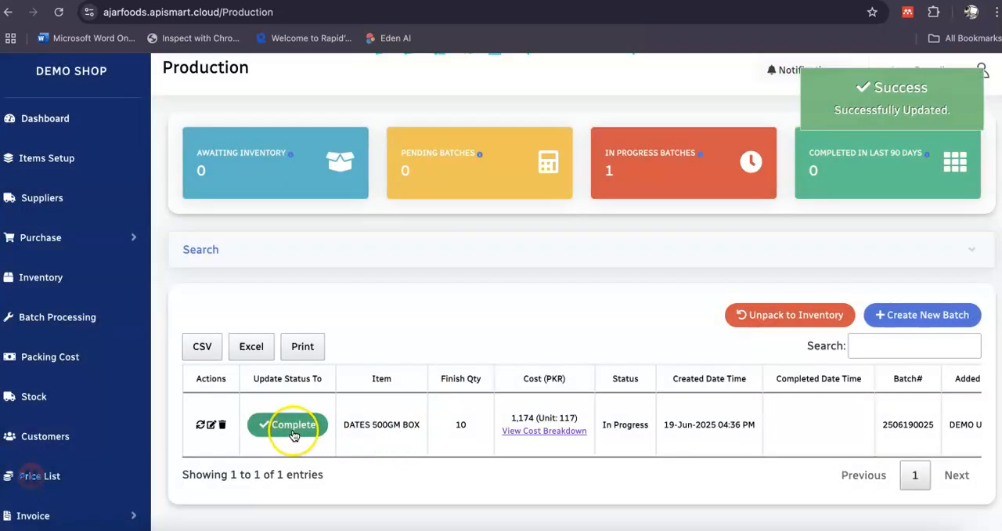
Update the DATES 500GM BOX batch's status to Completed with the date and time 19-Jun-2025 04:37 PM.
{"action": "left_click", "coordinate": [294, 431]}
{"action": "left_click", "coordinate": [511, 186]}
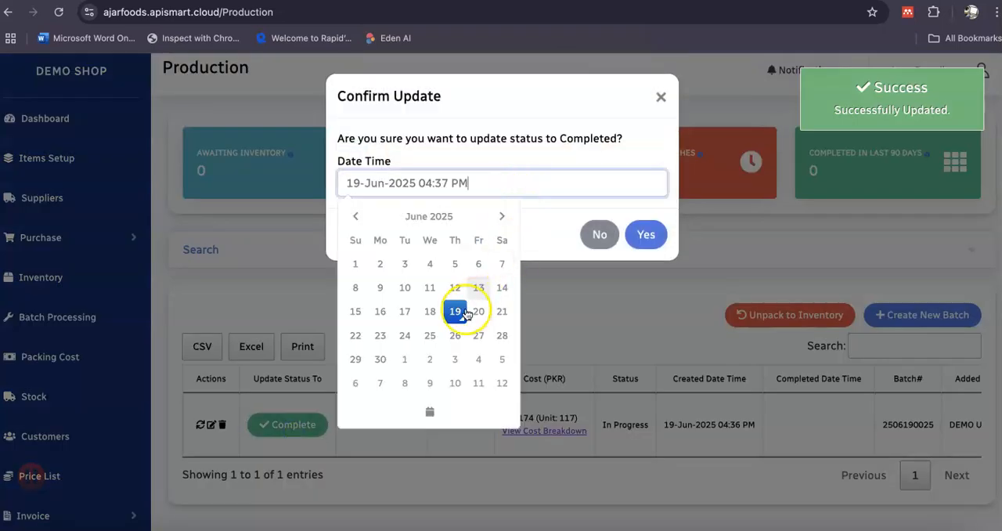
{"action": "left_click", "coordinate": [643, 237]}
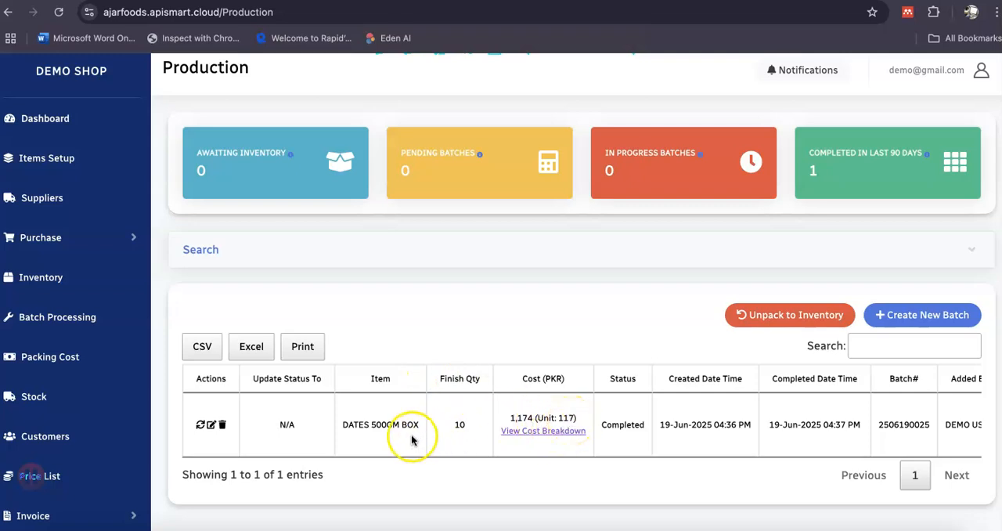
Review the completed batch's cost breakdown, including the dates purchasing and packing costs, then close it.
{"action": "left_click", "coordinate": [537, 438]}
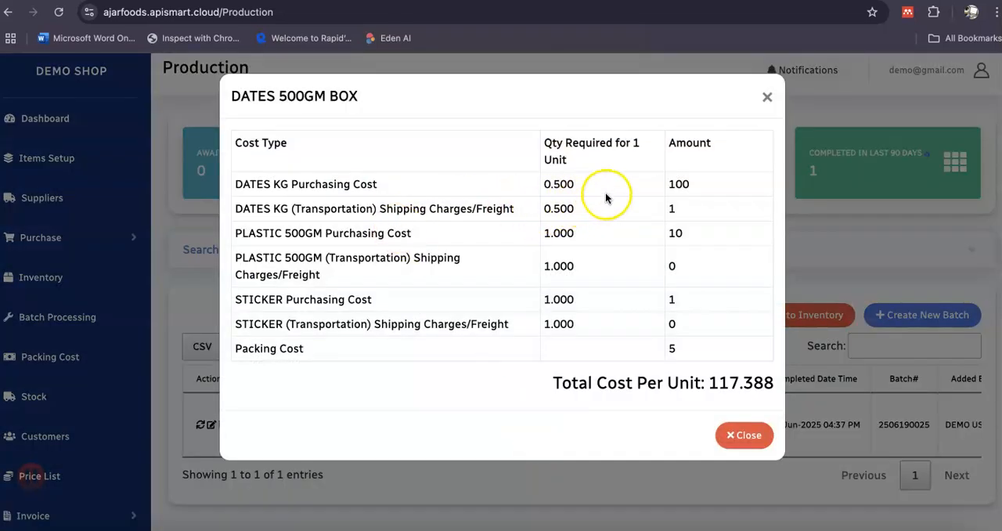
{"action": "left_click", "coordinate": [699, 187]}
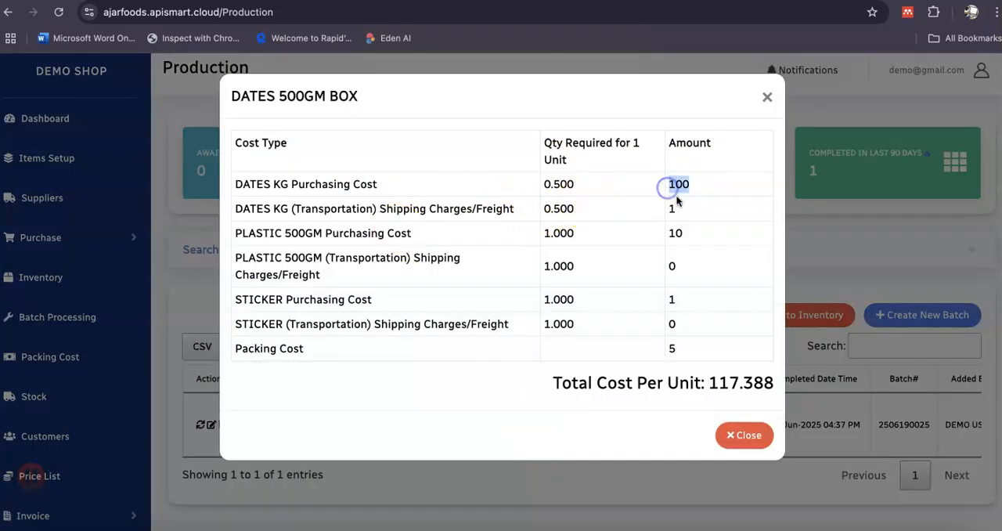
{"action": "left_click", "coordinate": [690, 215]}
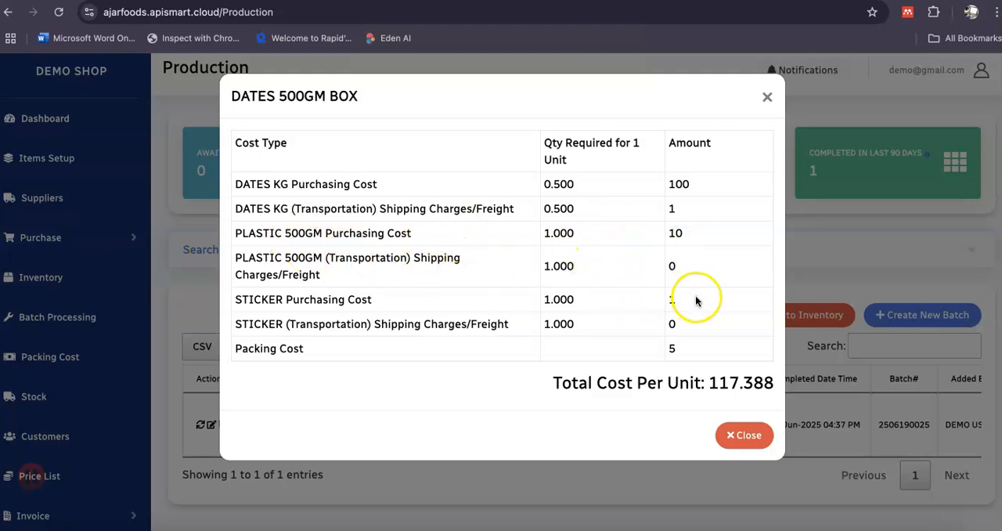
{"action": "left_click", "coordinate": [670, 347]}
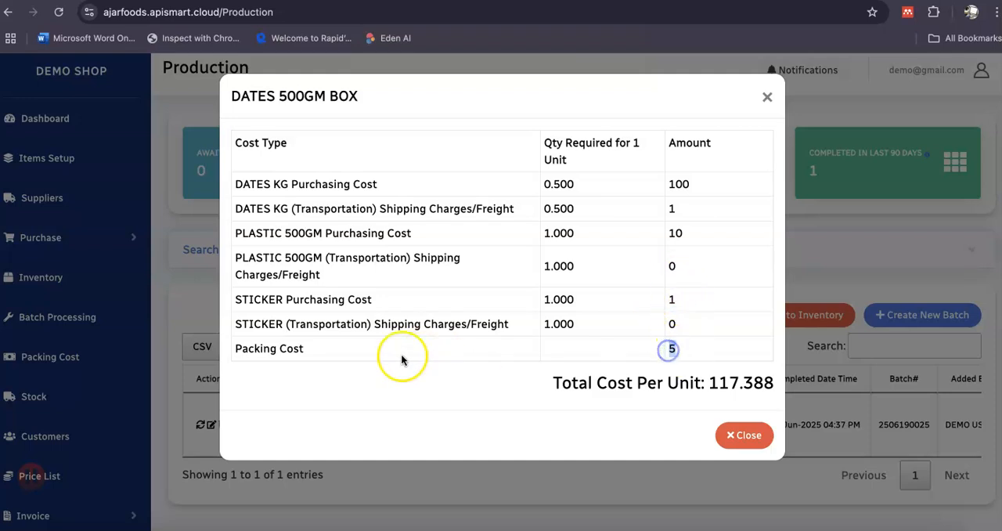
{"action": "left_click_drag", "start_coordinate": [305, 351], "coordinate": [242, 349]}
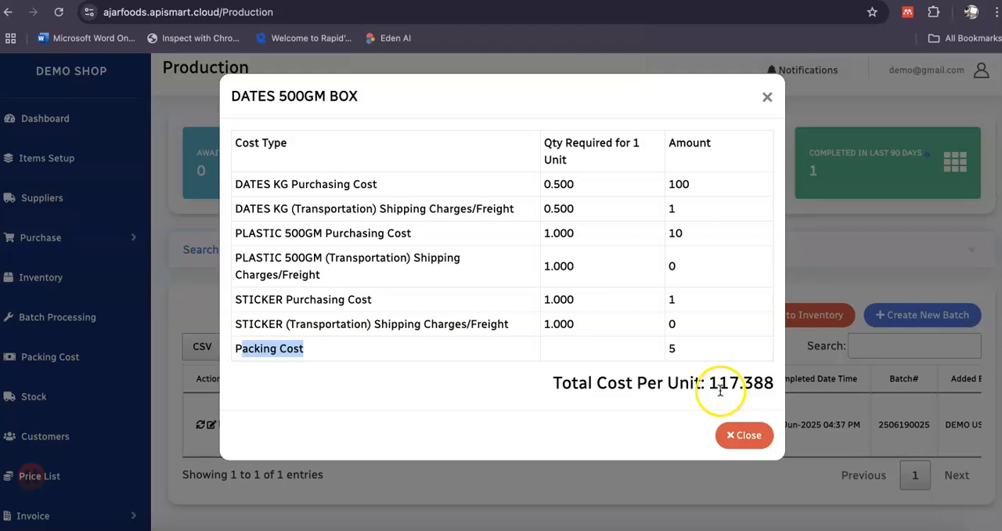
{"action": "left_click", "coordinate": [756, 436]}
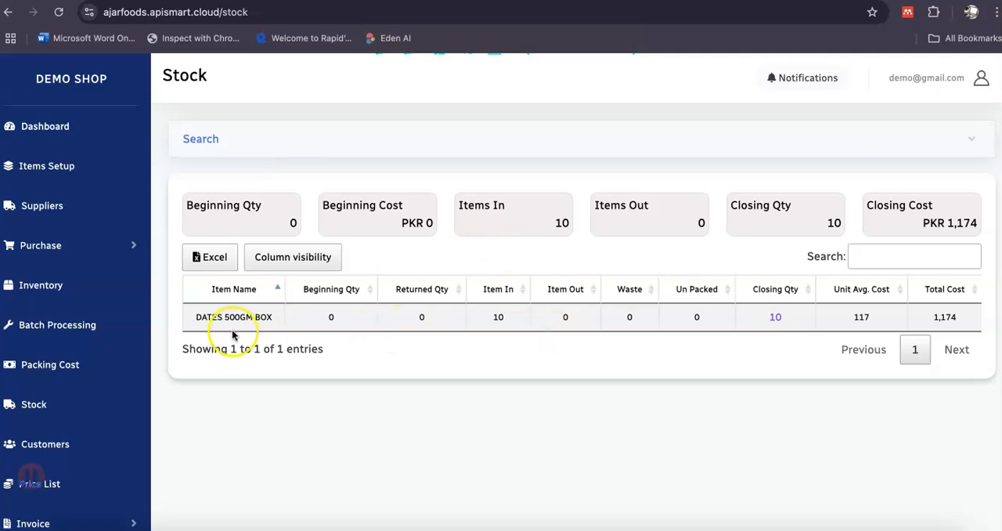
Check the item-in and closing quantities of DATES 500GM BOX in the finished goods stock.
{"action": "double_click", "coordinate": [498, 317]}
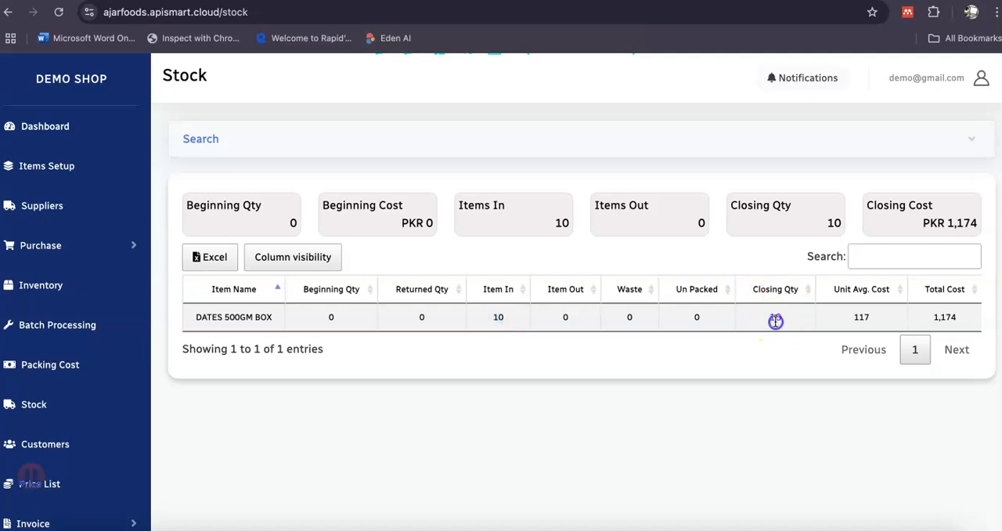
{"action": "scroll", "coordinate": [167, 321], "scroll_direction": "down", "scroll_amount": 2}
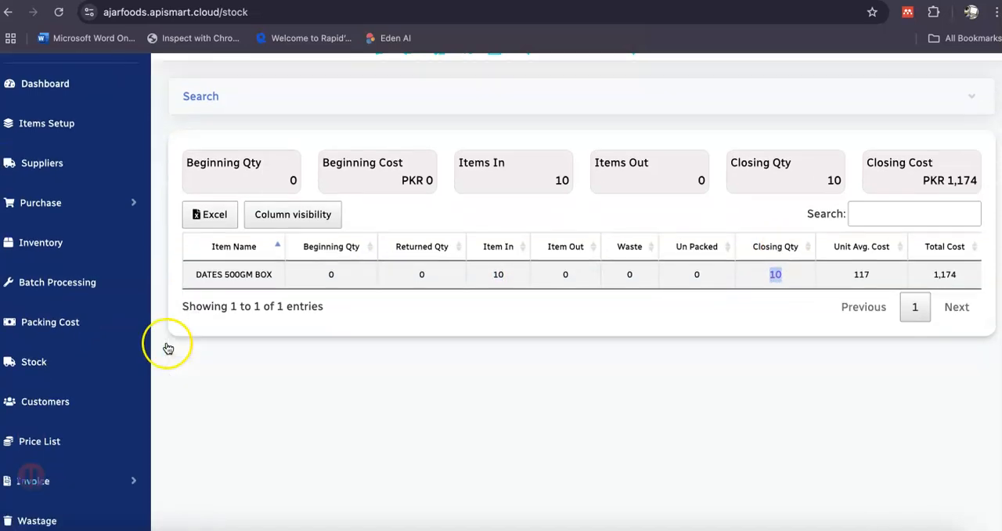
Add a new customer MASHKOOR STORE in the GT category with a contact number and save it.
{"action": "left_click", "coordinate": [43, 381]}
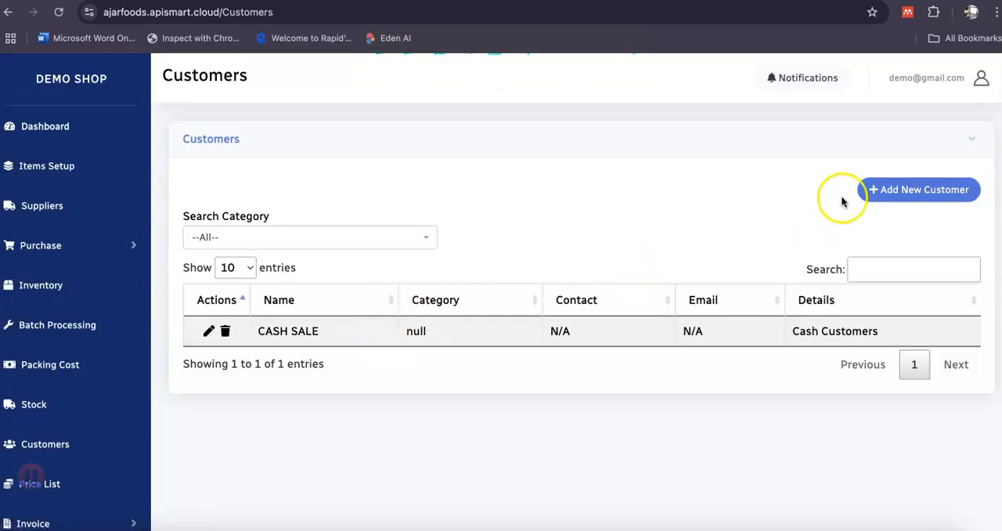
{"action": "left_click", "coordinate": [934, 186]}
{"action": "left_click", "coordinate": [350, 166]}
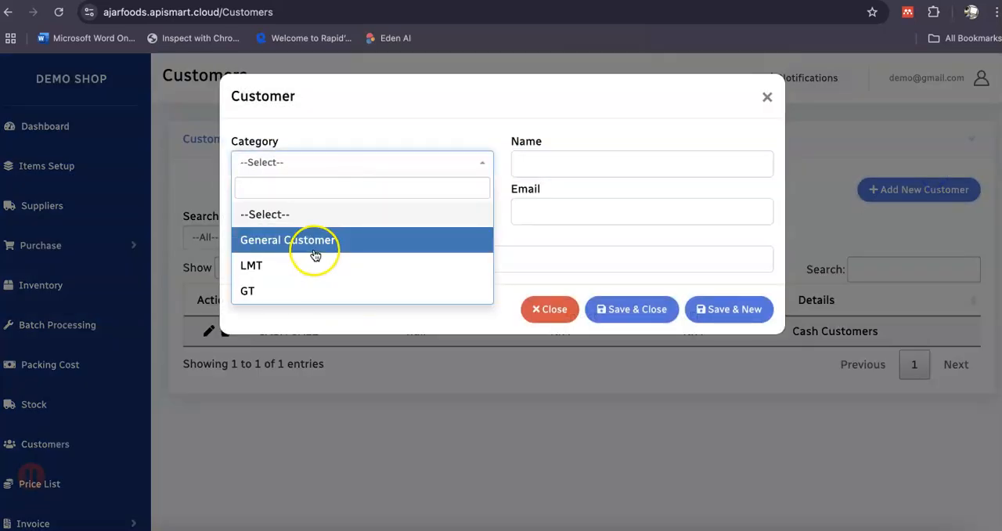
{"action": "left_click", "coordinate": [313, 294]}
{"action": "left_click", "coordinate": [556, 153]}
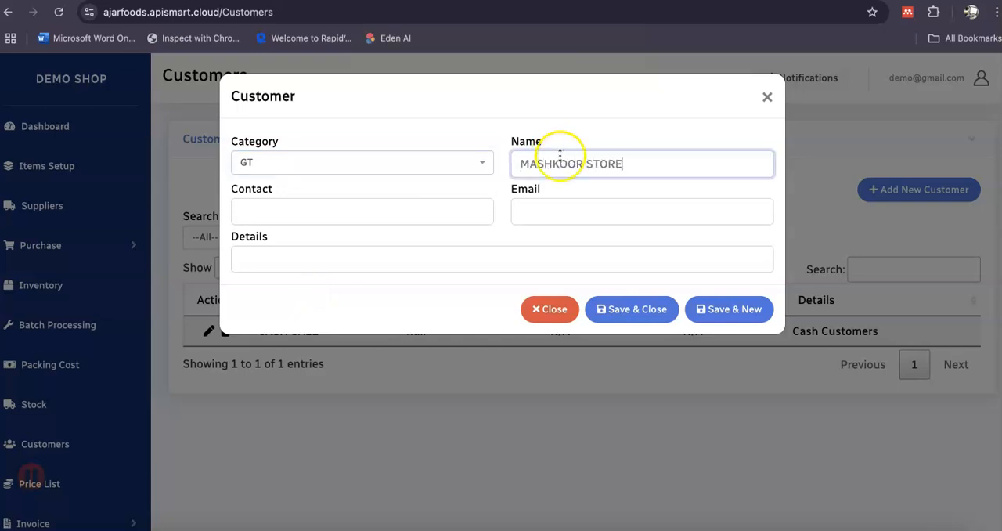
{"action": "left_click", "coordinate": [610, 308]}
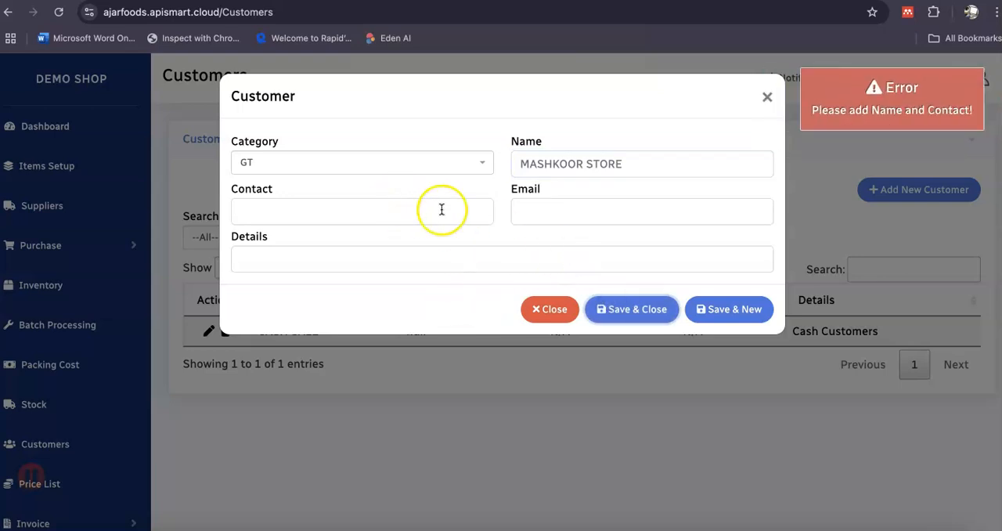
{"action": "left_click", "coordinate": [416, 200]}
{"action": "left_click", "coordinate": [642, 309]}
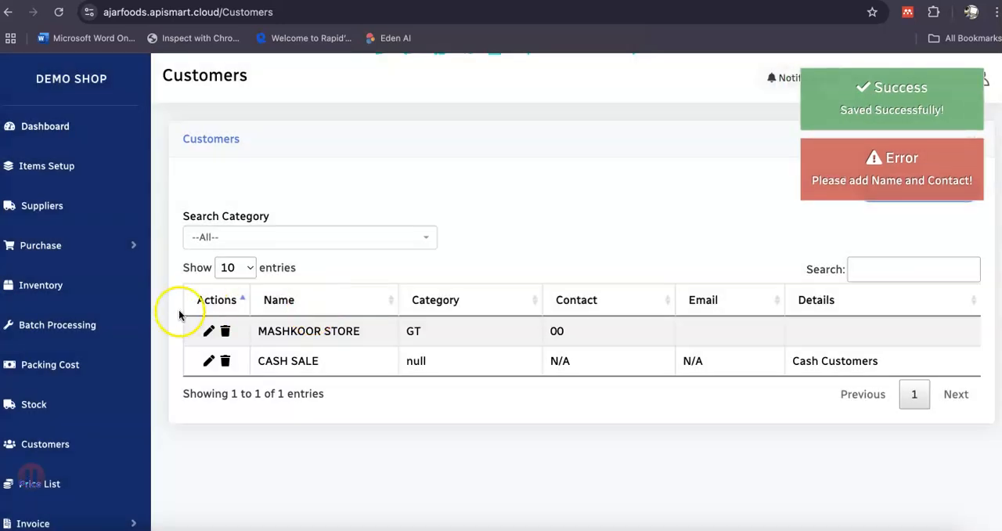
Start a new sales invoice and choose MASHKOOR STORE (GT) as its customer.
{"action": "scroll", "coordinate": [399, 212], "scroll_direction": "down", "scroll_amount": 2}
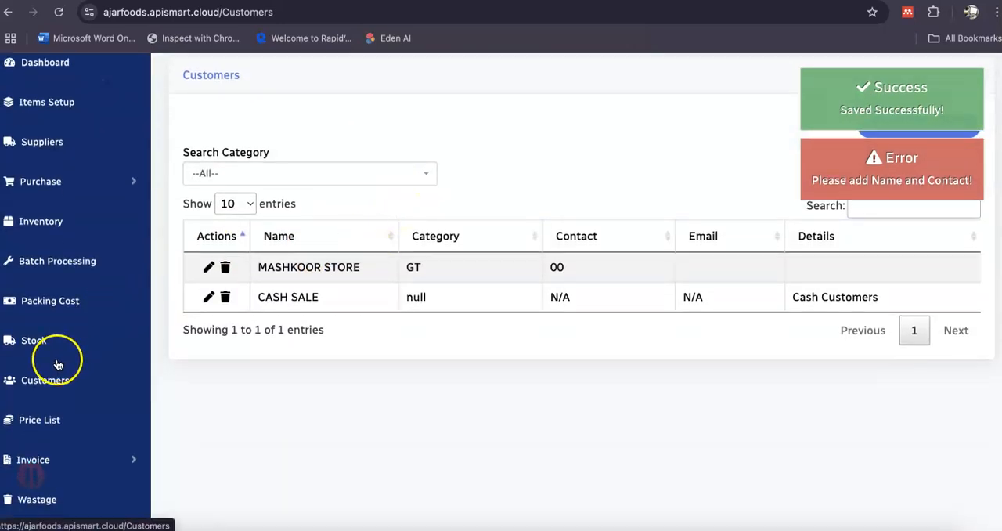
{"action": "scroll", "coordinate": [65, 291], "scroll_direction": "down", "scroll_amount": 2}
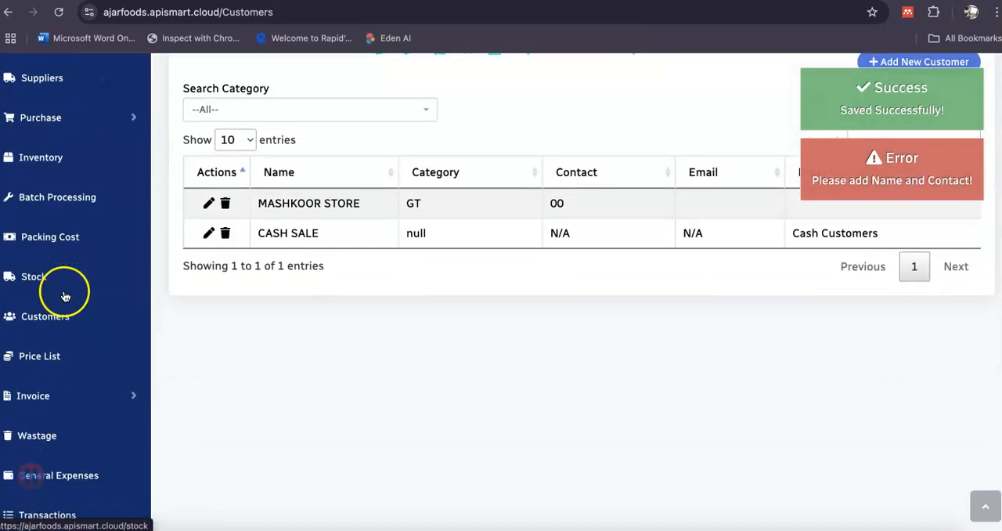
{"action": "left_click", "coordinate": [36, 398]}
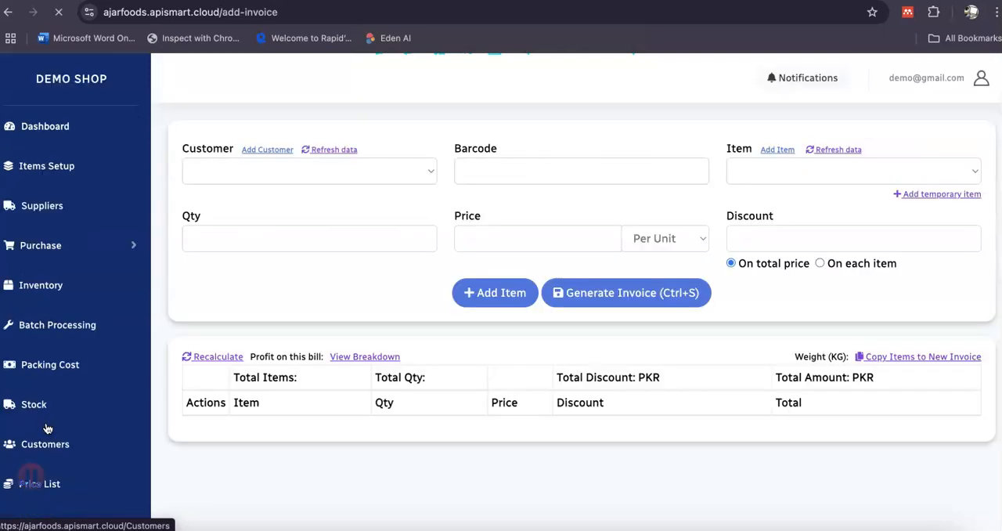
{"action": "left_click", "coordinate": [278, 177]}
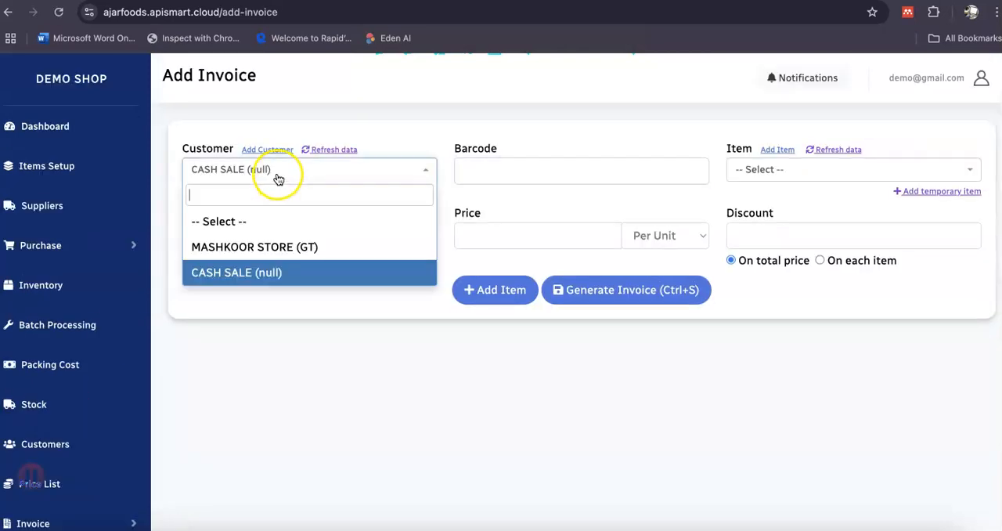
{"action": "left_click", "coordinate": [276, 247]}
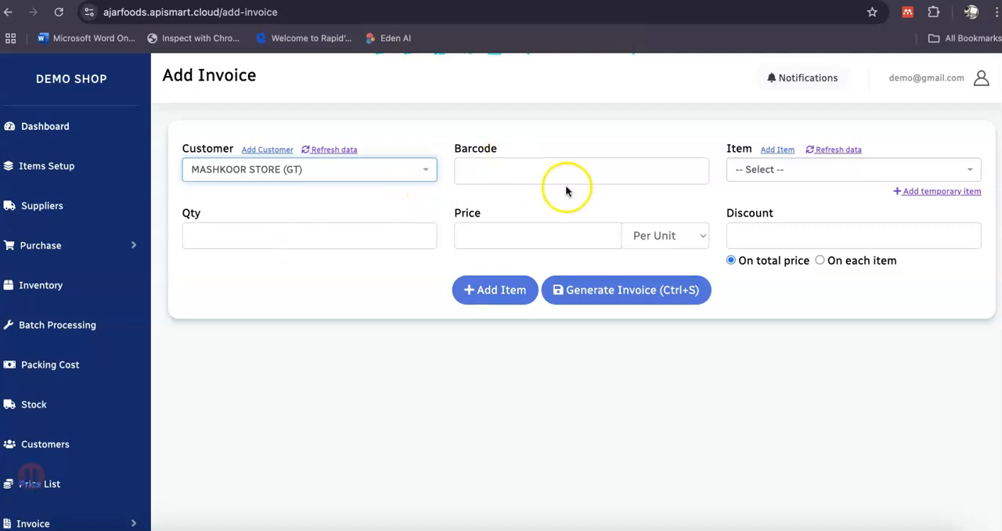
Add DATES 500GM BOX to the invoice with quantity 1 and a unit price of 150, and proceed to the invoice confirmation.
{"action": "left_click", "coordinate": [776, 169]}
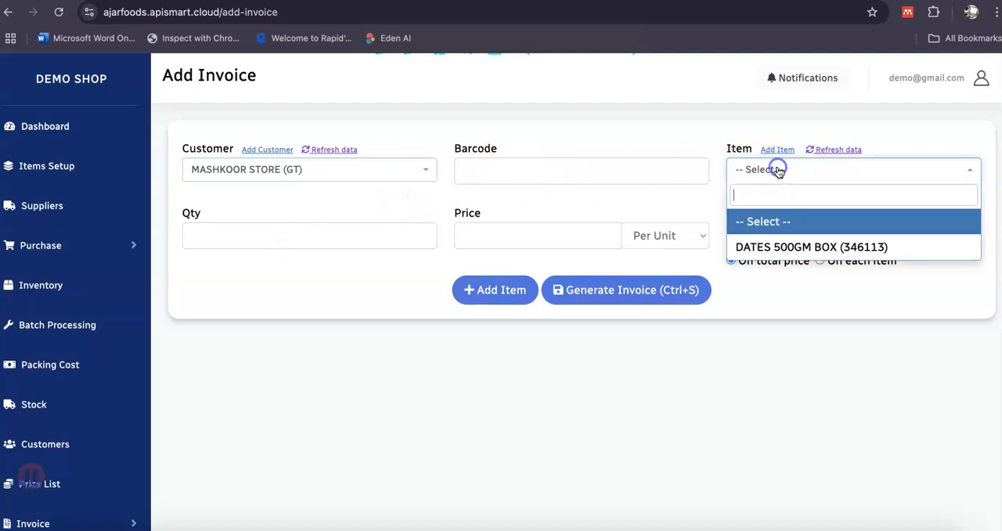
{"action": "left_click", "coordinate": [768, 248]}
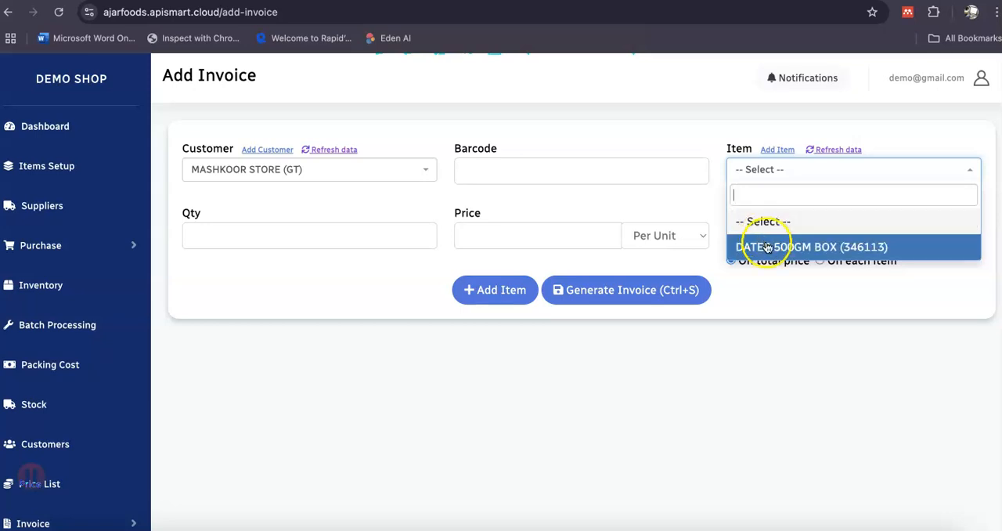
{"action": "left_click", "coordinate": [338, 233]}
{"action": "key", "text": "Tab"}
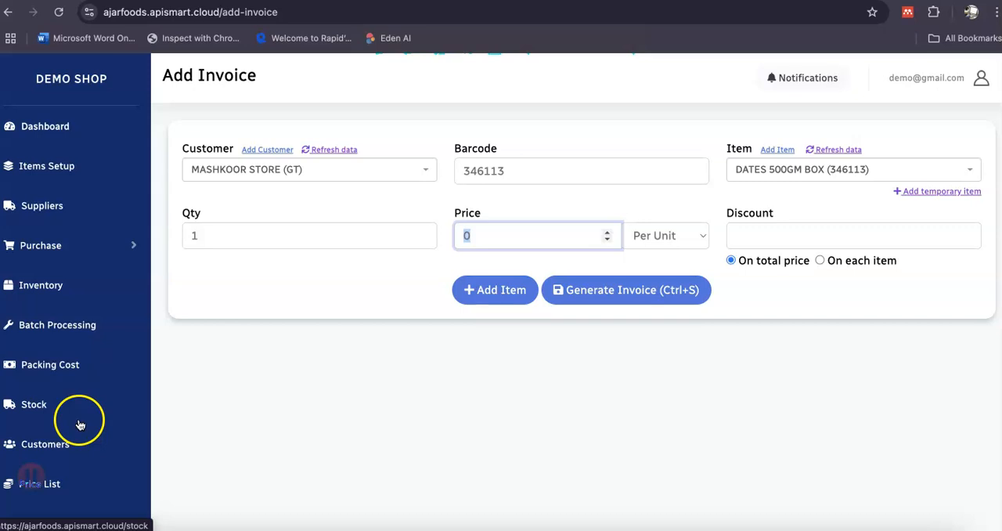
{"action": "scroll", "coordinate": [79, 420], "scroll_direction": "down", "scroll_amount": 1}
{"action": "scroll", "coordinate": [329, 327], "scroll_direction": "up", "scroll_amount": 1}
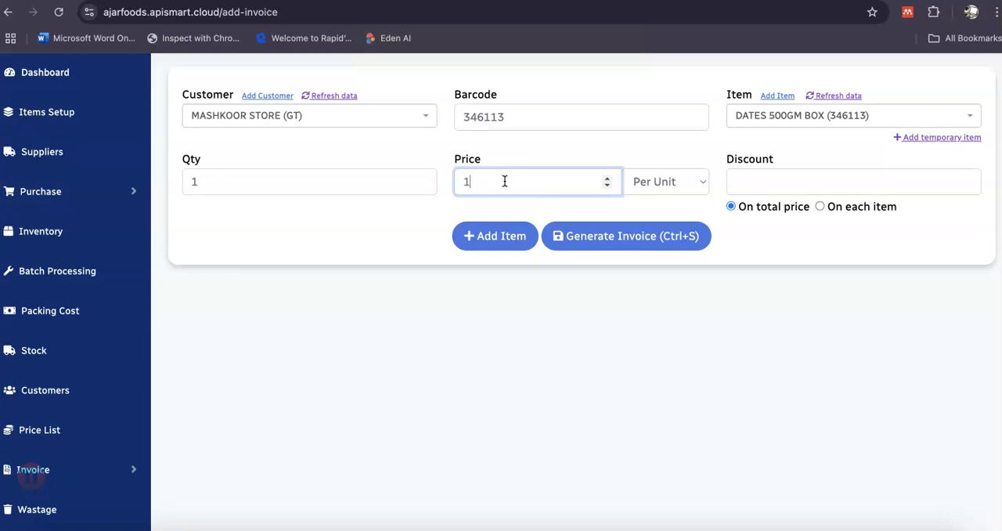
{"action": "left_click", "coordinate": [496, 239]}
{"action": "left_click", "coordinate": [625, 243]}
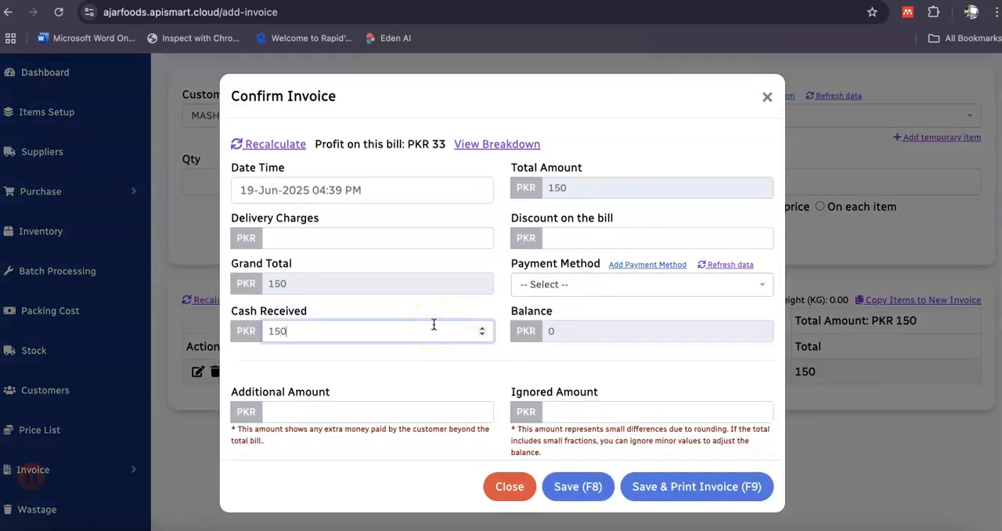
{"action": "left_click", "coordinate": [589, 286]}
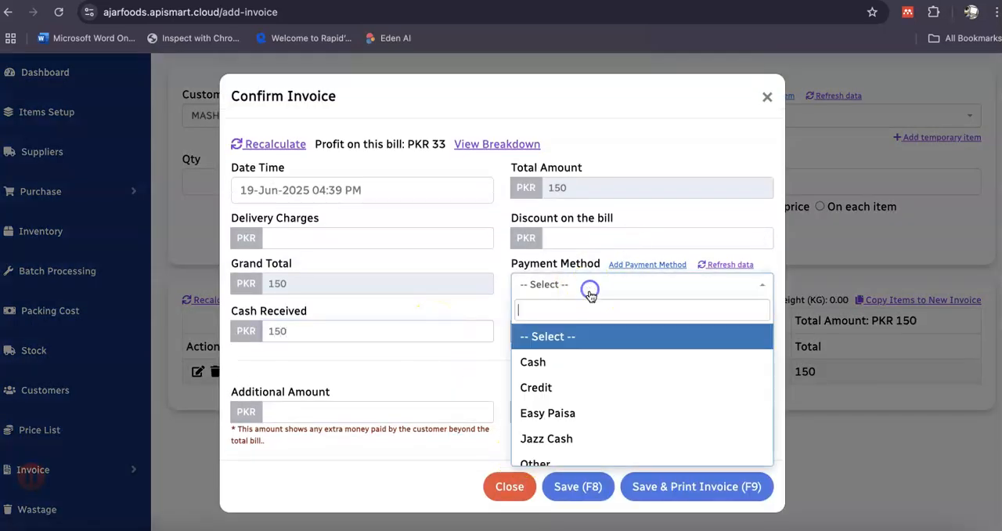
{"action": "left_click", "coordinate": [589, 372]}
{"action": "left_click", "coordinate": [423, 330]}
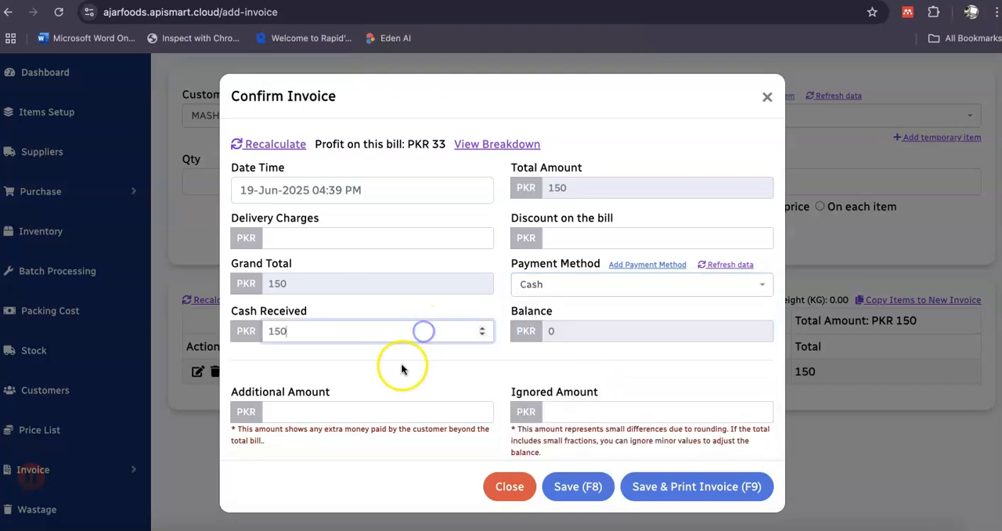
{"action": "left_click", "coordinate": [561, 293]}
{"action": "left_click", "coordinate": [548, 332]}
Set the cash received on the invoice to 0, check the images and documents section, and try to save.
{"action": "left_click_drag", "start_coordinate": [397, 330], "coordinate": [248, 325]}
{"action": "type", "text": "0"}
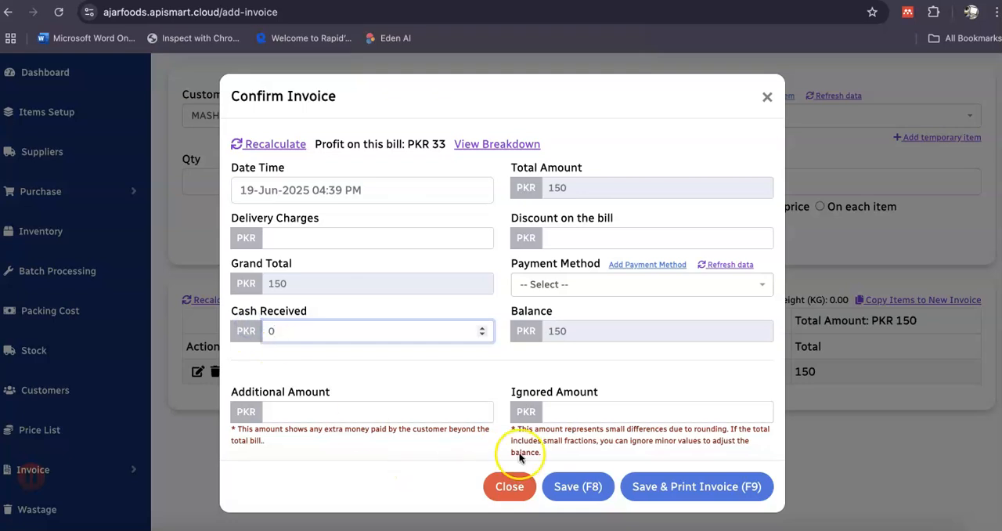
{"action": "scroll", "coordinate": [476, 360], "scroll_direction": "down", "scroll_amount": 3}
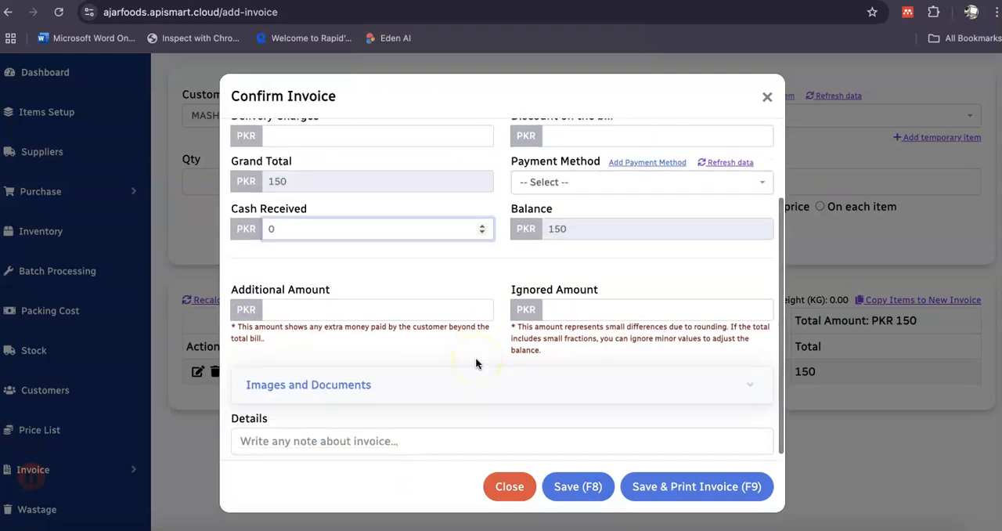
{"action": "left_click", "coordinate": [476, 386]}
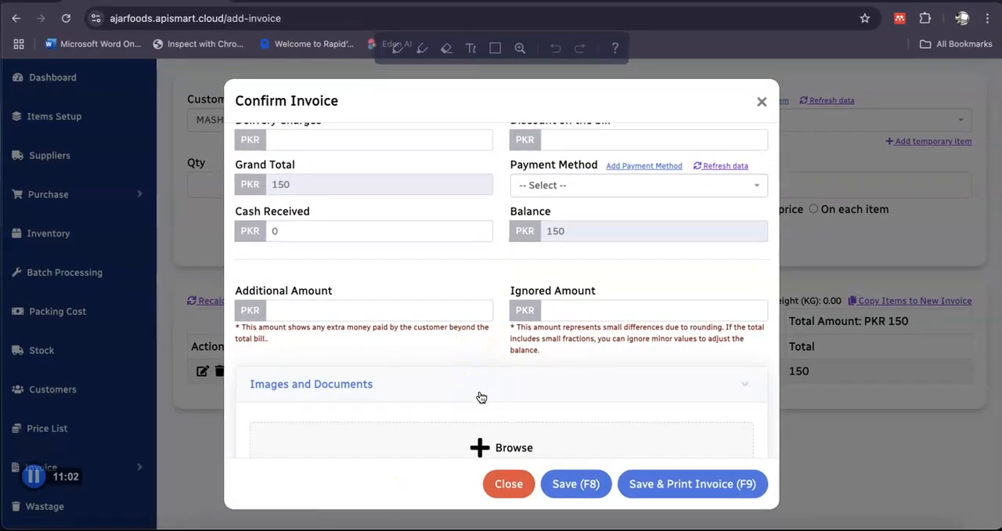
{"action": "left_click", "coordinate": [524, 382]}
{"action": "left_click", "coordinate": [591, 488]}
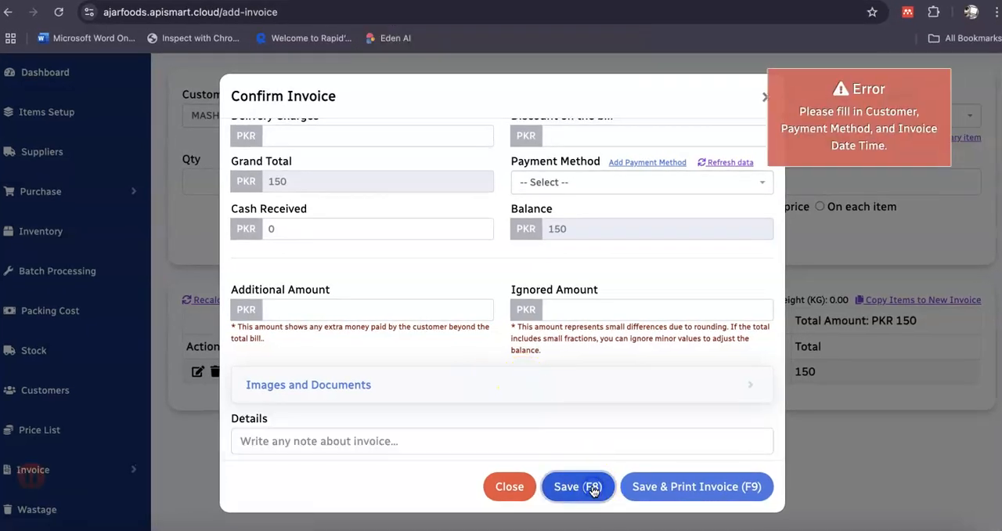
Set the invoice's payment method to Credit and save it.
{"action": "scroll", "coordinate": [649, 146], "scroll_direction": "up", "scroll_amount": 3}
{"action": "left_click", "coordinate": [603, 274]}
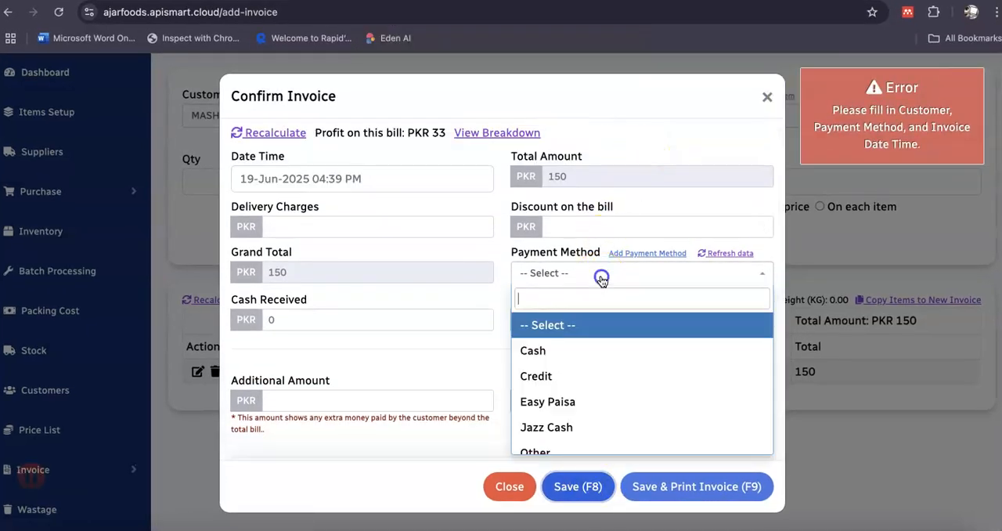
{"action": "left_click", "coordinate": [602, 375]}
{"action": "left_click", "coordinate": [592, 490]}
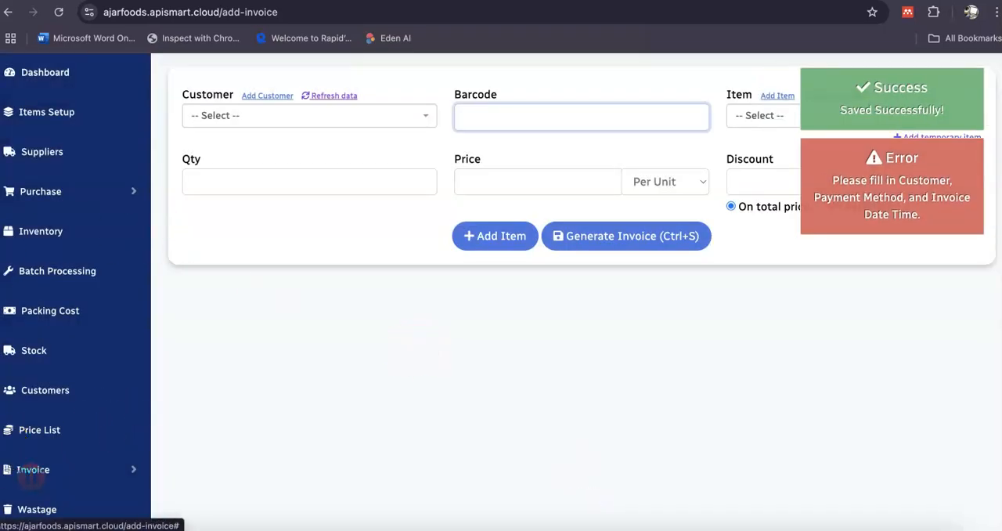
Open the list of invoices, view the printable report of MASHKOOR STORE's invoice, and close the report.
{"action": "left_click", "coordinate": [36, 470]}
{"action": "scroll", "coordinate": [47, 415], "scroll_direction": "down", "scroll_amount": 2}
{"action": "left_click", "coordinate": [38, 435]}
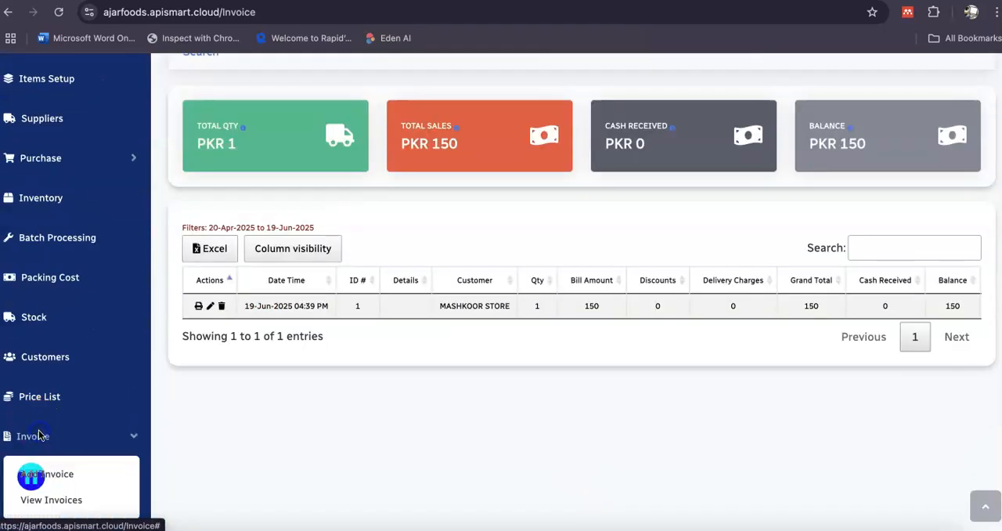
{"action": "scroll", "coordinate": [118, 352], "scroll_direction": "down", "scroll_amount": 1}
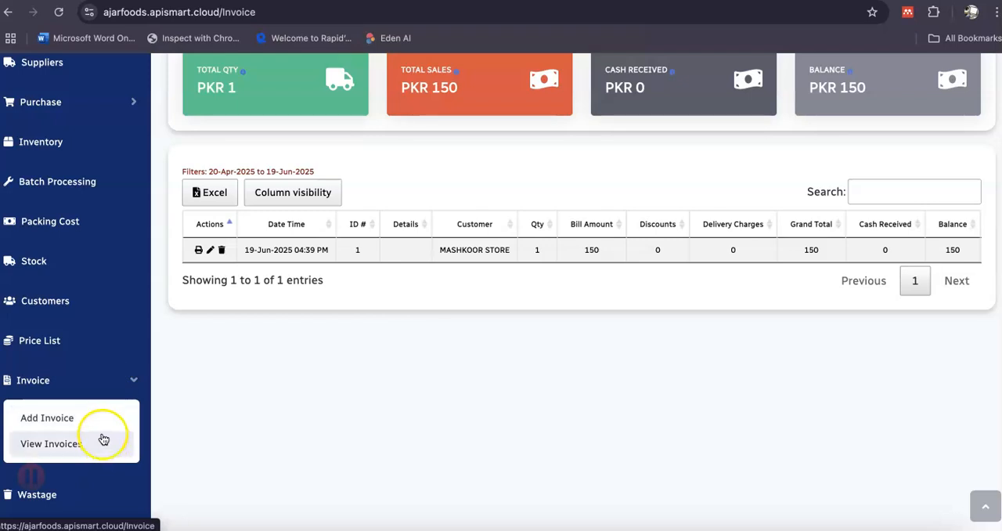
{"action": "left_click", "coordinate": [102, 377]}
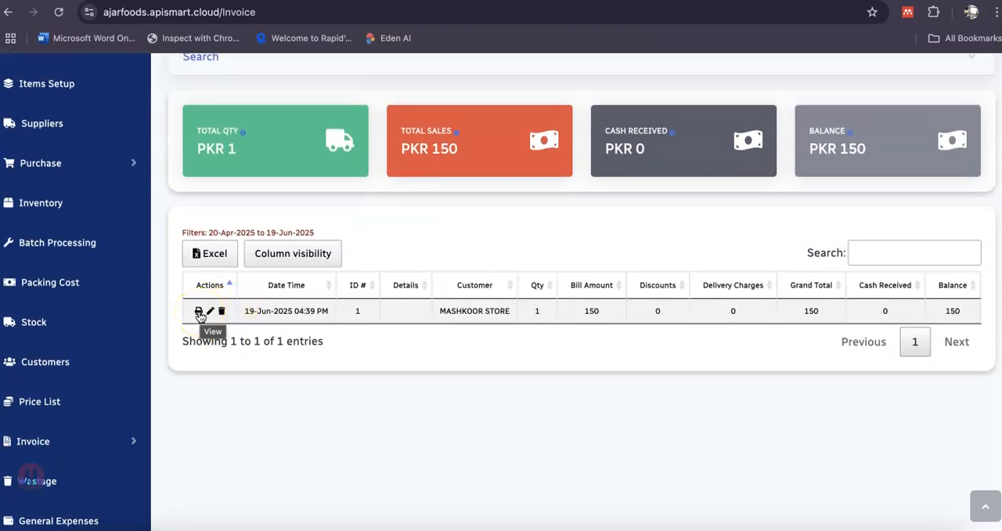
{"action": "left_click", "coordinate": [199, 312]}
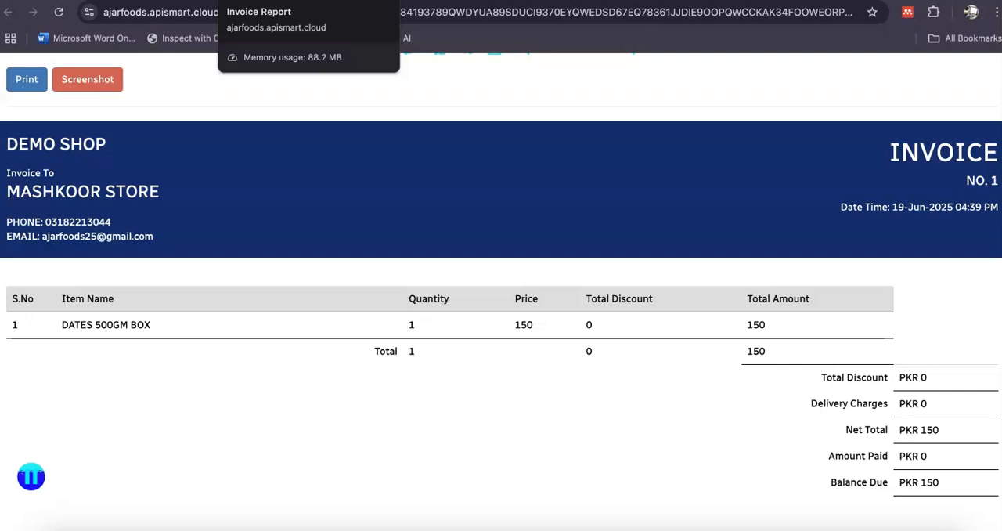
{"action": "left_click", "coordinate": [374, 1]}
Review the dashboard's customer and supplier balances, MASHKOOR STORE's receive-payment form, and the items below critical levels.
{"action": "scroll", "coordinate": [107, 165], "scroll_direction": "up", "scroll_amount": 1}
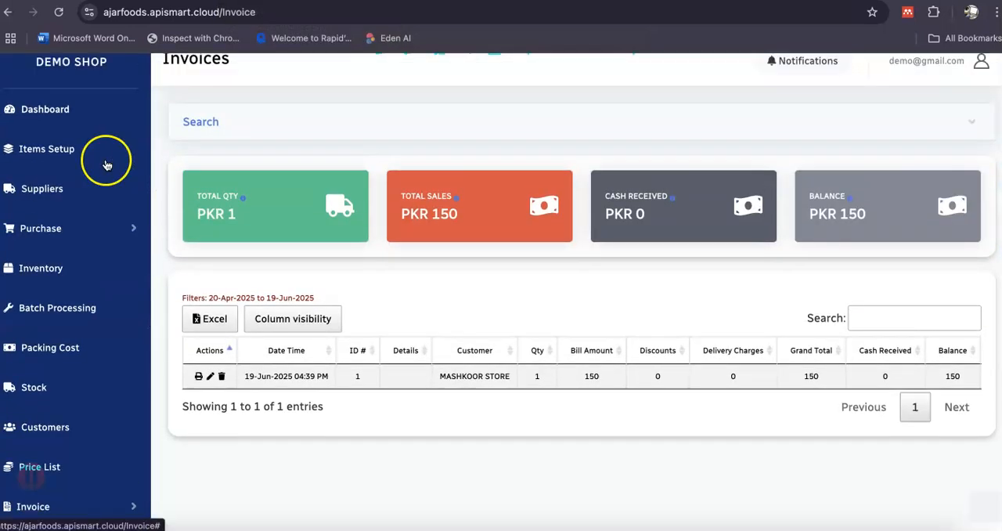
{"action": "left_click", "coordinate": [46, 116]}
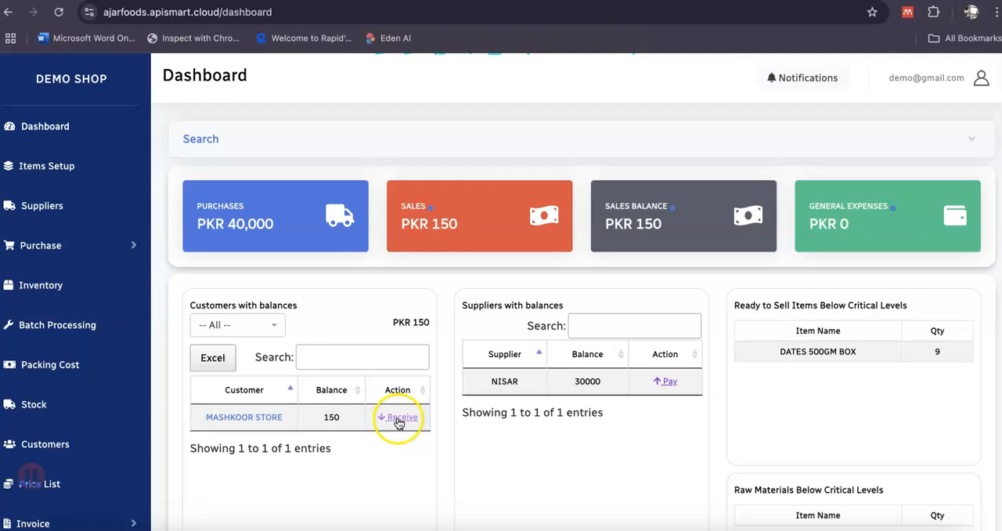
{"action": "left_click", "coordinate": [396, 419]}
{"action": "left_click", "coordinate": [663, 97]}
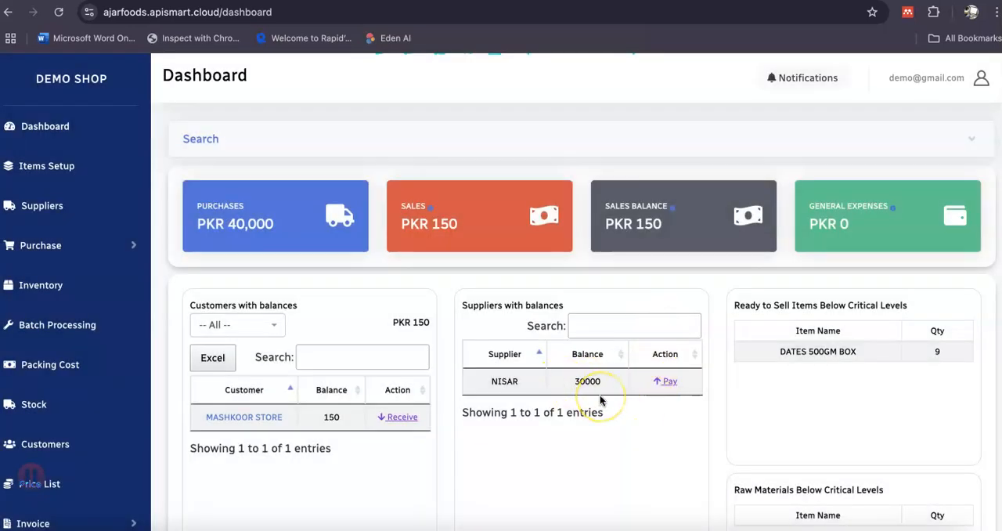
{"action": "scroll", "coordinate": [820, 369], "scroll_direction": "down", "scroll_amount": 2}
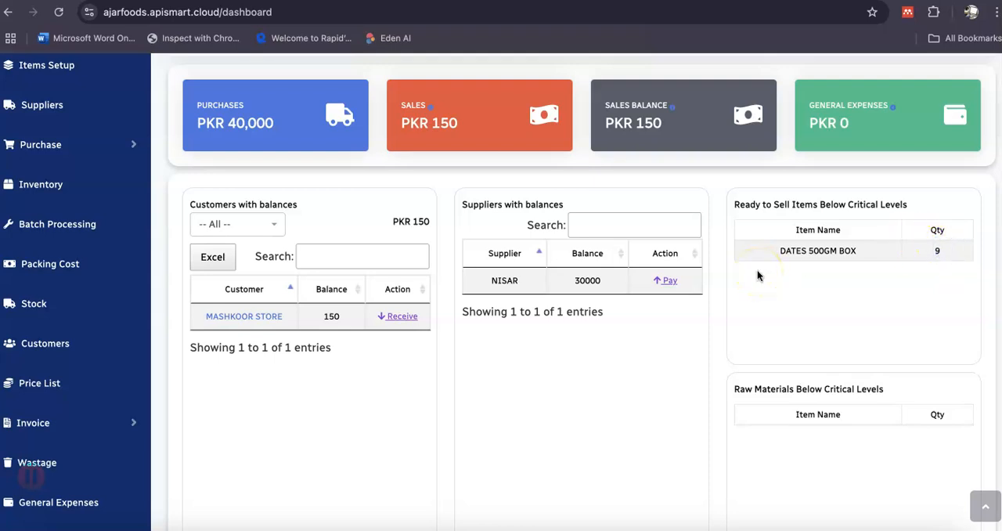
{"action": "scroll", "coordinate": [49, 342], "scroll_direction": "down", "scroll_amount": 1}
Generate the customer ledger report for MASHKOOR STORE (GT) from 20-May-2025 to 19-Jun-2025.
{"action": "scroll", "coordinate": [47, 346], "scroll_direction": "down", "scroll_amount": 1}
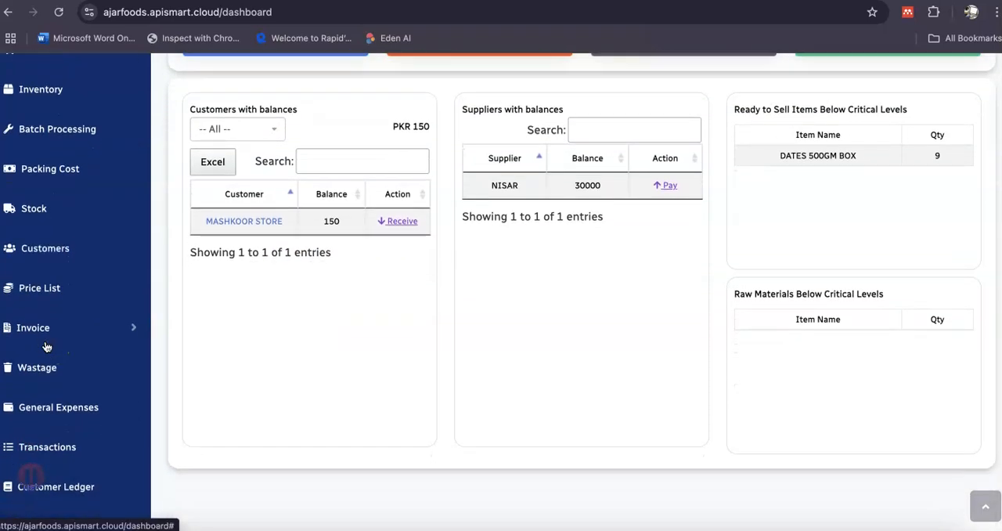
{"action": "scroll", "coordinate": [46, 346], "scroll_direction": "down", "scroll_amount": 1}
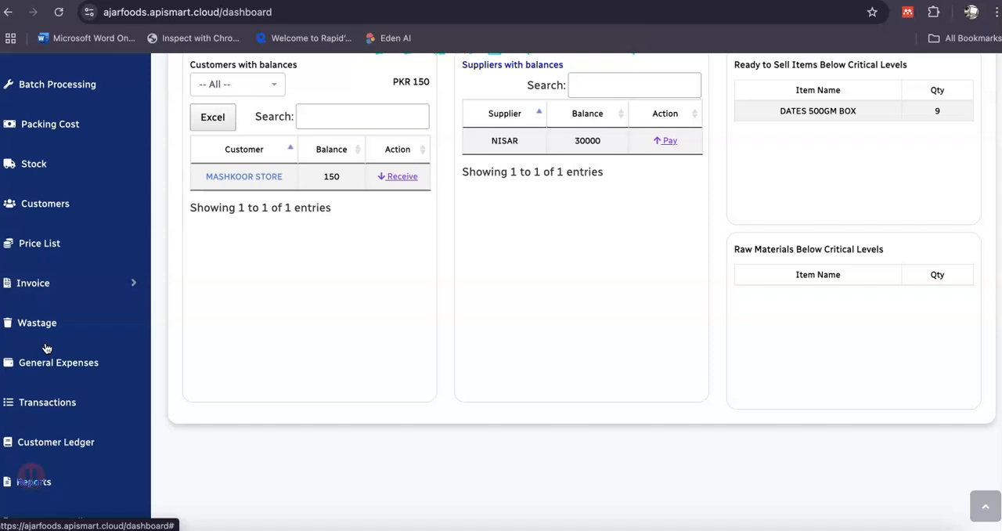
{"action": "scroll", "coordinate": [46, 347], "scroll_direction": "down", "scroll_amount": 1}
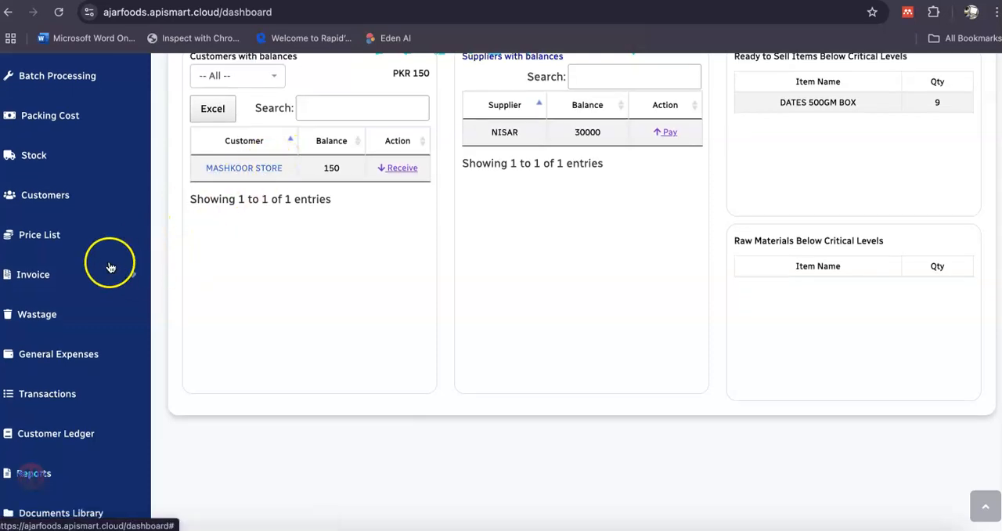
{"action": "scroll", "coordinate": [110, 267], "scroll_direction": "down", "scroll_amount": 1}
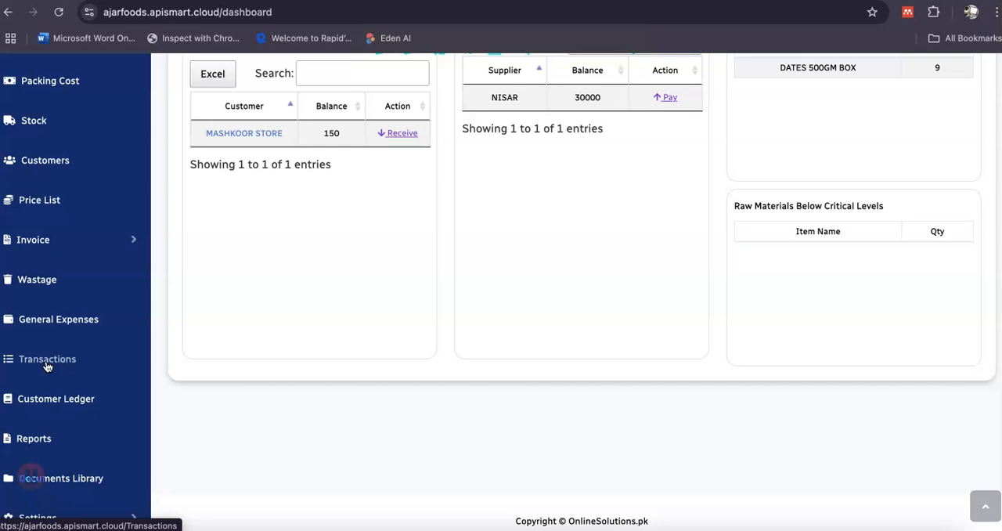
{"action": "left_click", "coordinate": [53, 399]}
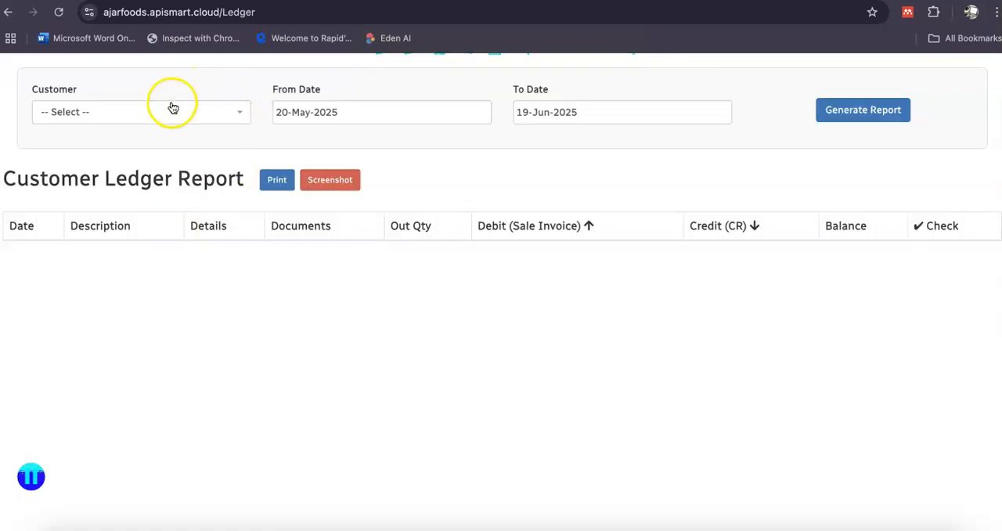
{"action": "left_click", "coordinate": [173, 108]}
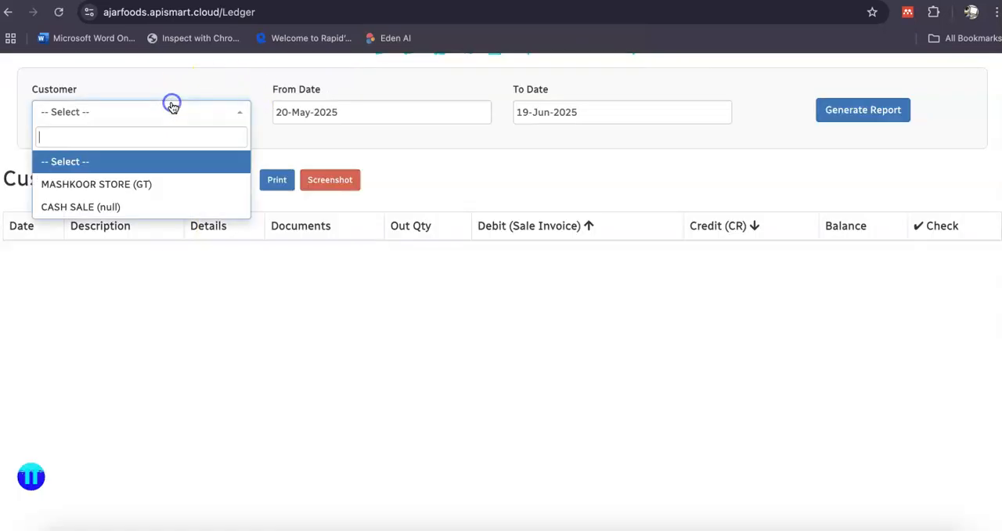
{"action": "left_click", "coordinate": [165, 183]}
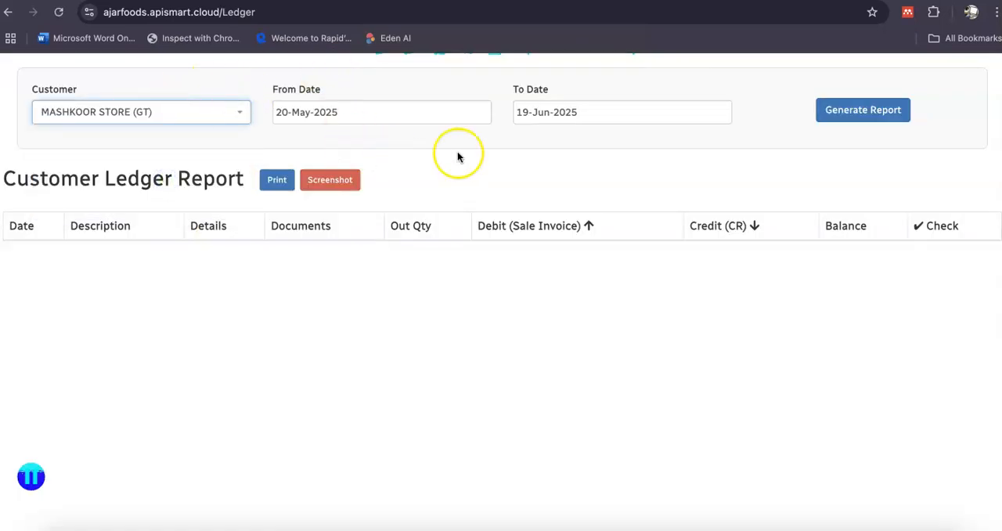
{"action": "left_click", "coordinate": [860, 110]}
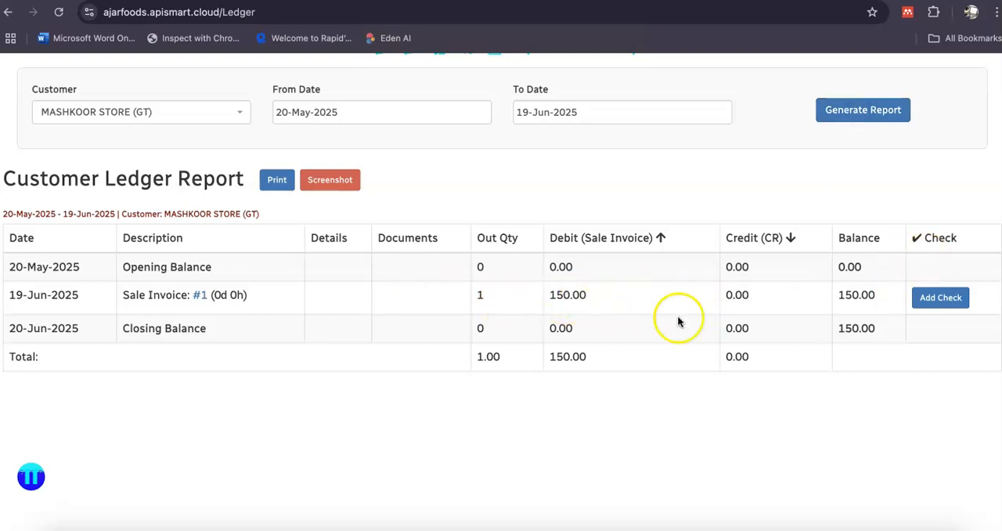
{"action": "left_click", "coordinate": [162, 112]}
{"action": "left_click", "coordinate": [139, 112]}
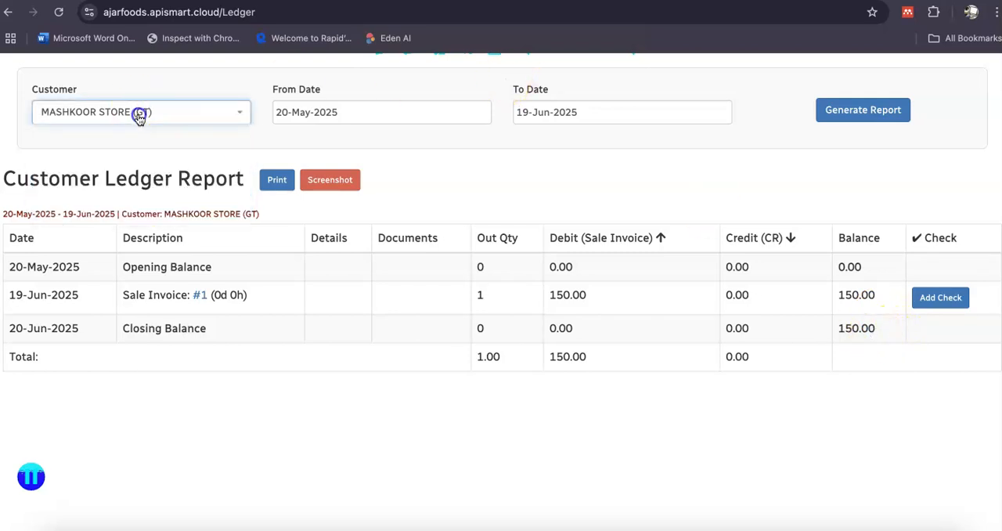
Leave the customer ledger, open the reports page, and look through the available report types, including Profit and Loss and Aging Report.
{"action": "left_click", "coordinate": [8, 12]}
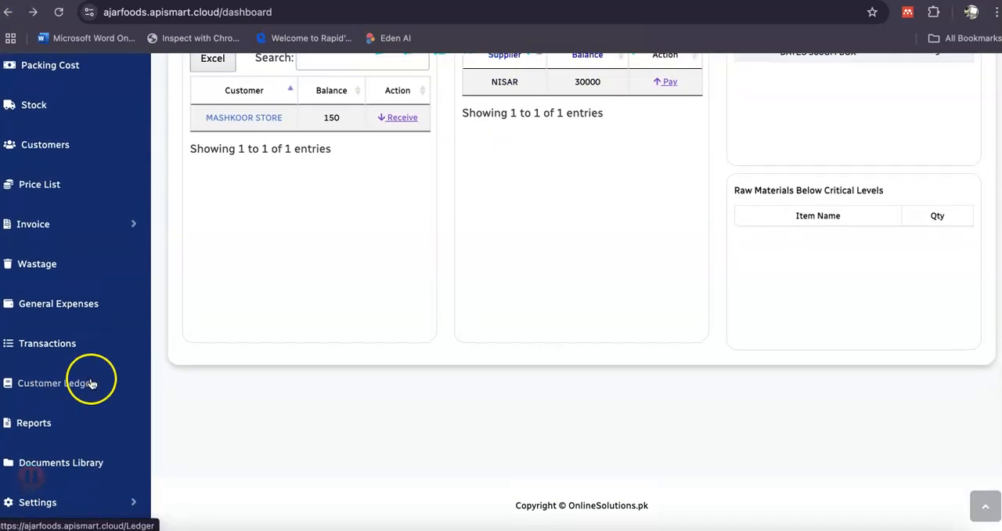
{"action": "left_click", "coordinate": [45, 427]}
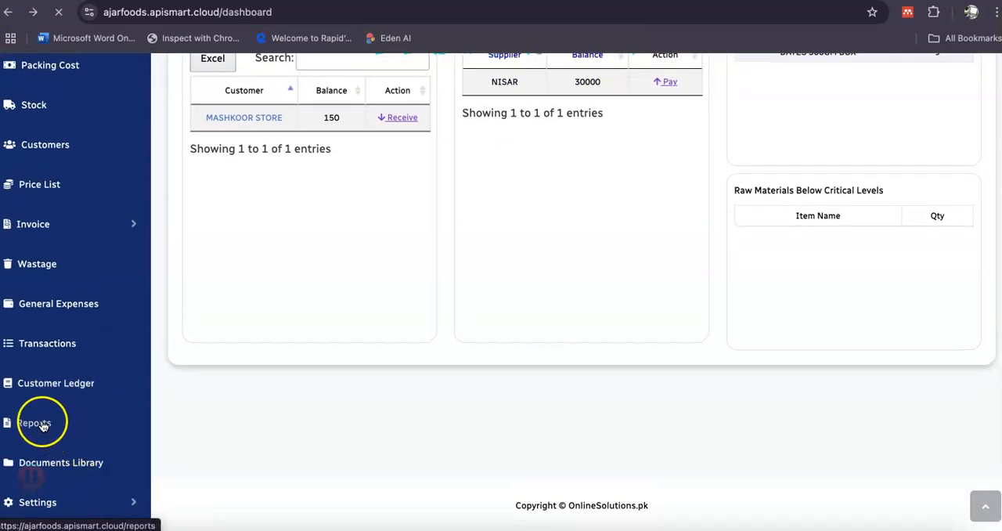
{"action": "scroll", "coordinate": [529, 357], "scroll_direction": "down", "scroll_amount": 3}
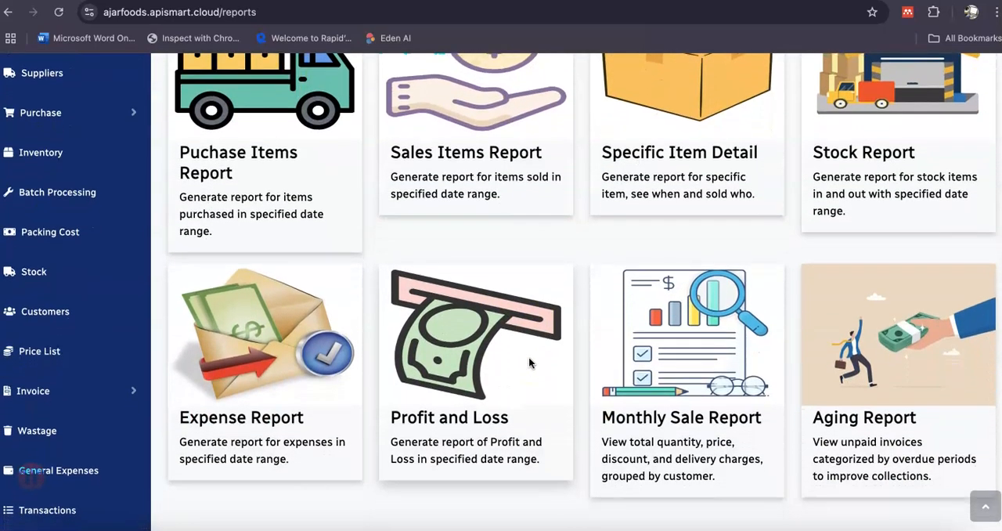
{"action": "scroll", "coordinate": [61, 402], "scroll_direction": "down", "scroll_amount": 4}
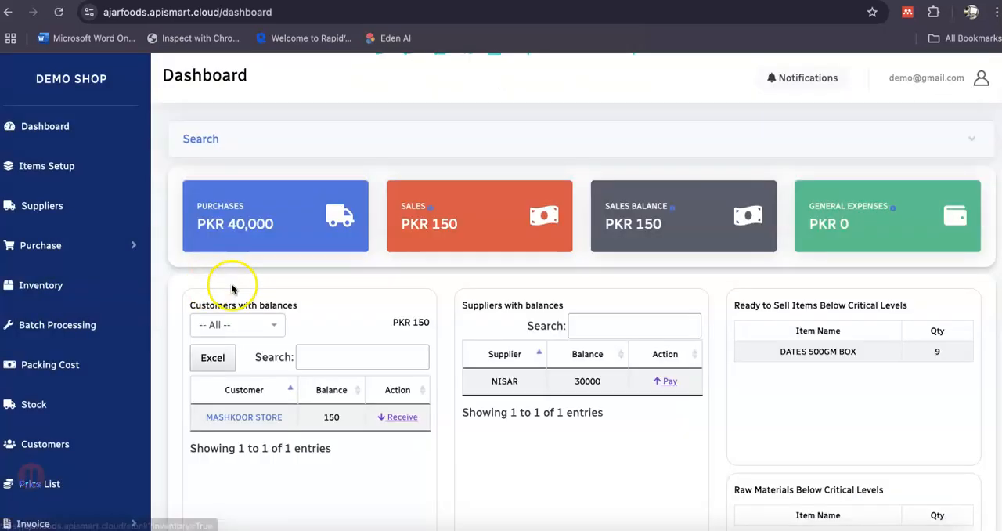
{"action": "scroll", "coordinate": [74, 308], "scroll_direction": "down", "scroll_amount": 3}
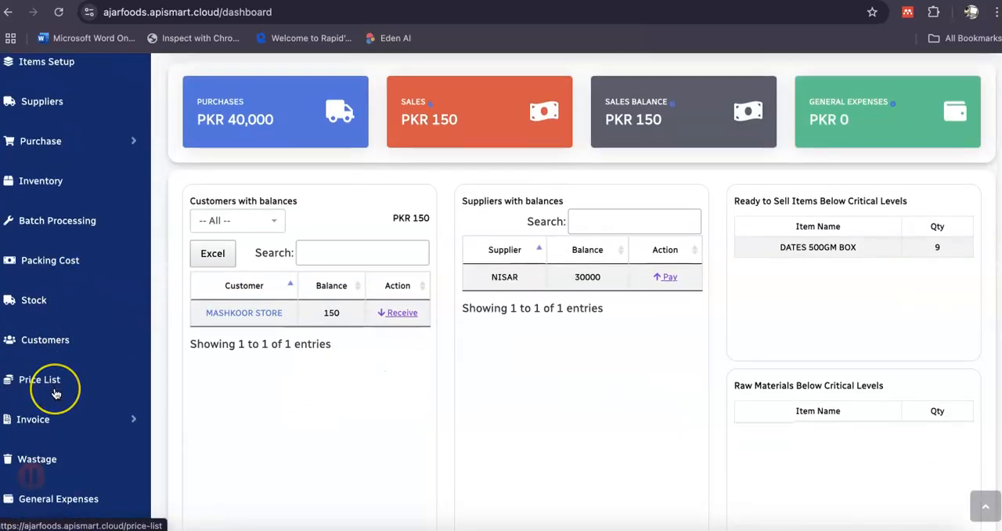
{"action": "scroll", "coordinate": [55, 387], "scroll_direction": "down", "scroll_amount": 2}
{"action": "scroll", "coordinate": [56, 393], "scroll_direction": "down", "scroll_amount": 1}
{"action": "scroll", "coordinate": [76, 401], "scroll_direction": "down", "scroll_amount": 2}
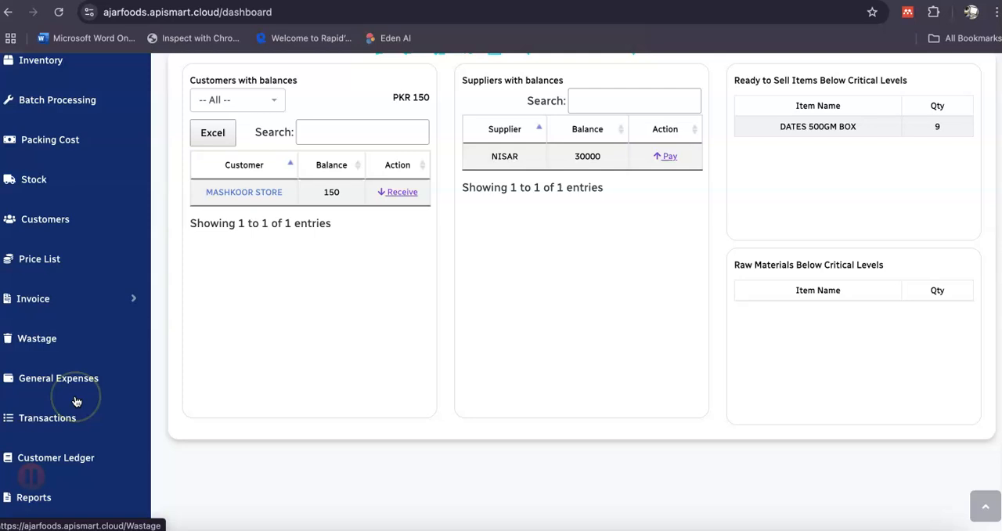
{"action": "scroll", "coordinate": [76, 401], "scroll_direction": "up", "scroll_amount": 3}
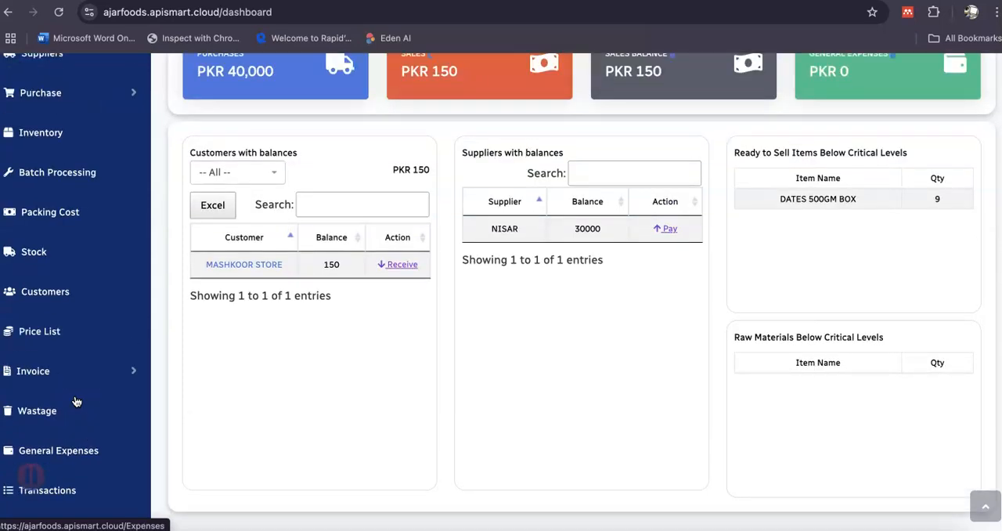
{"action": "scroll", "coordinate": [76, 401], "scroll_direction": "up", "scroll_amount": 1}
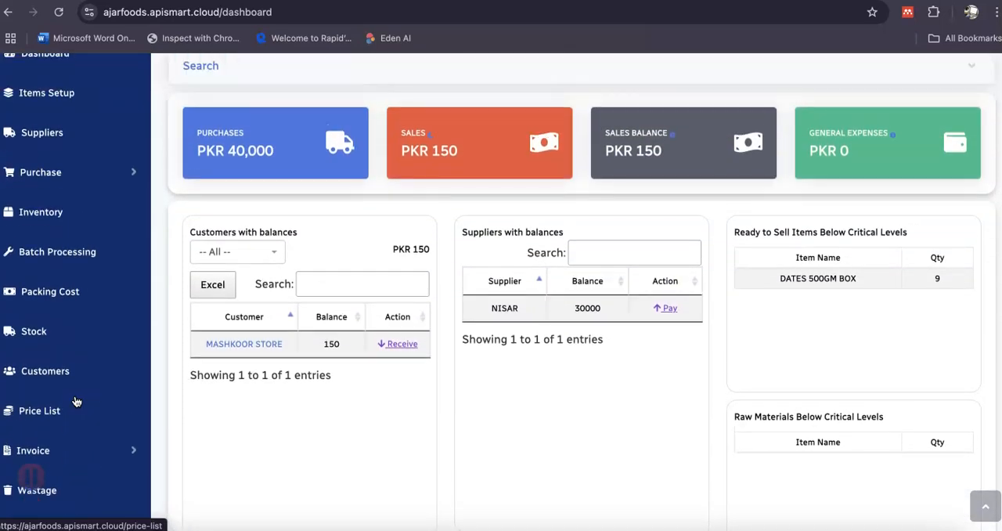
{"action": "scroll", "coordinate": [76, 401], "scroll_direction": "up", "scroll_amount": 1}
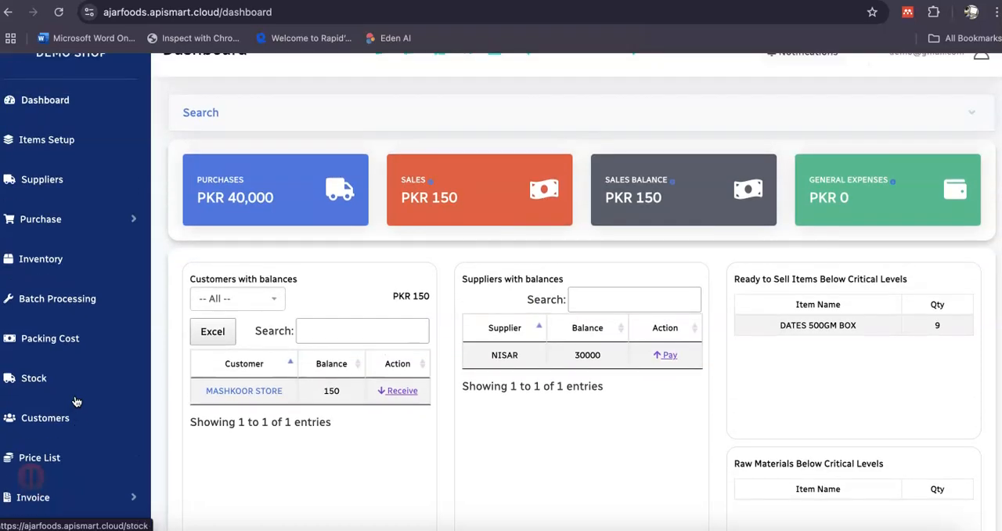